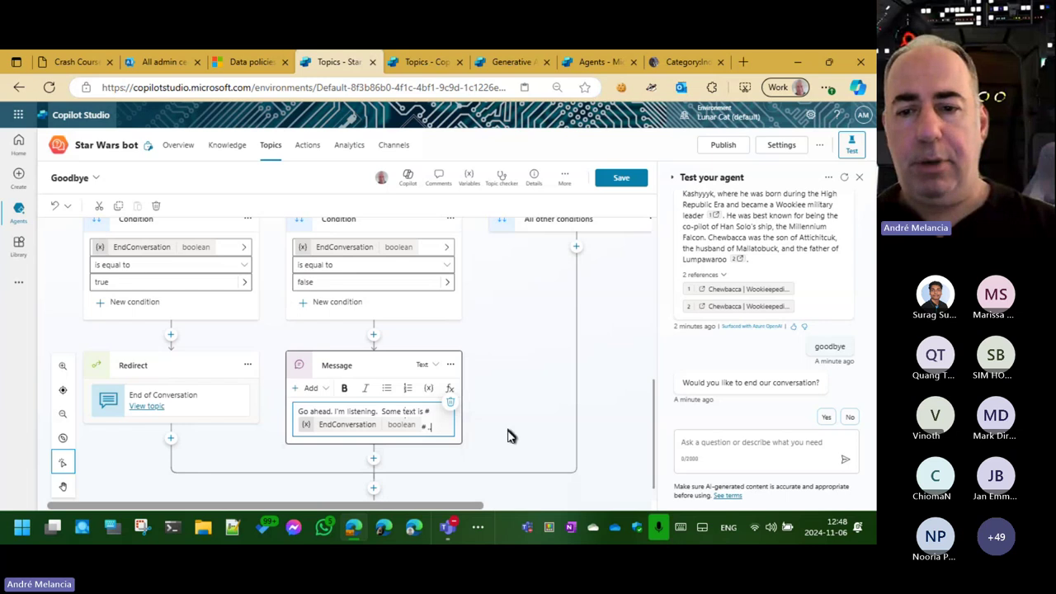
Answer No to the end-conversation question in the test chat and examine the Goodbye topic's false-branch message.
click(853, 418)
click(854, 419)
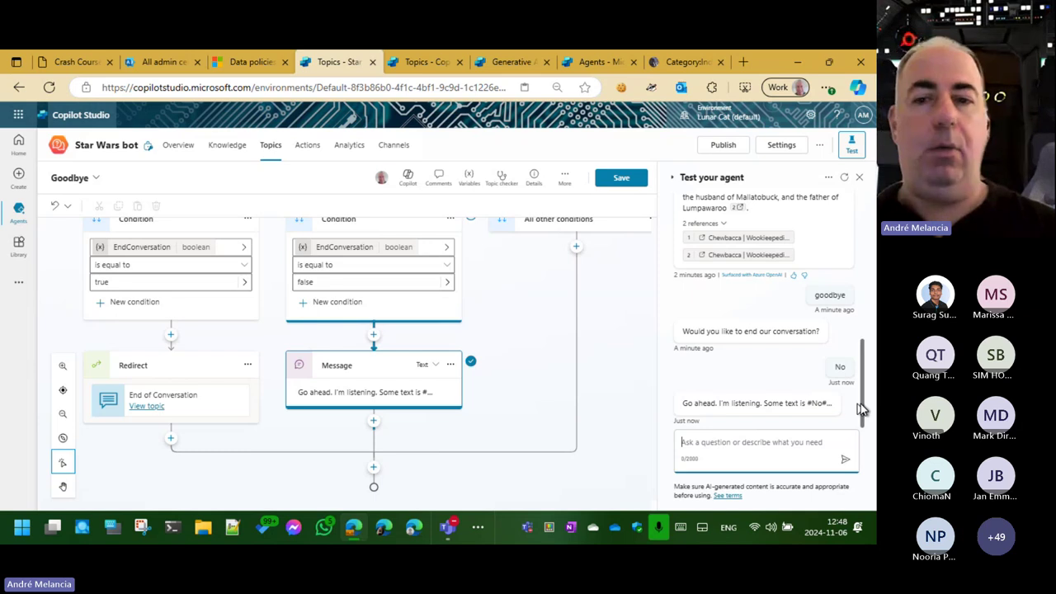
scroll(397, 290, up, 1)
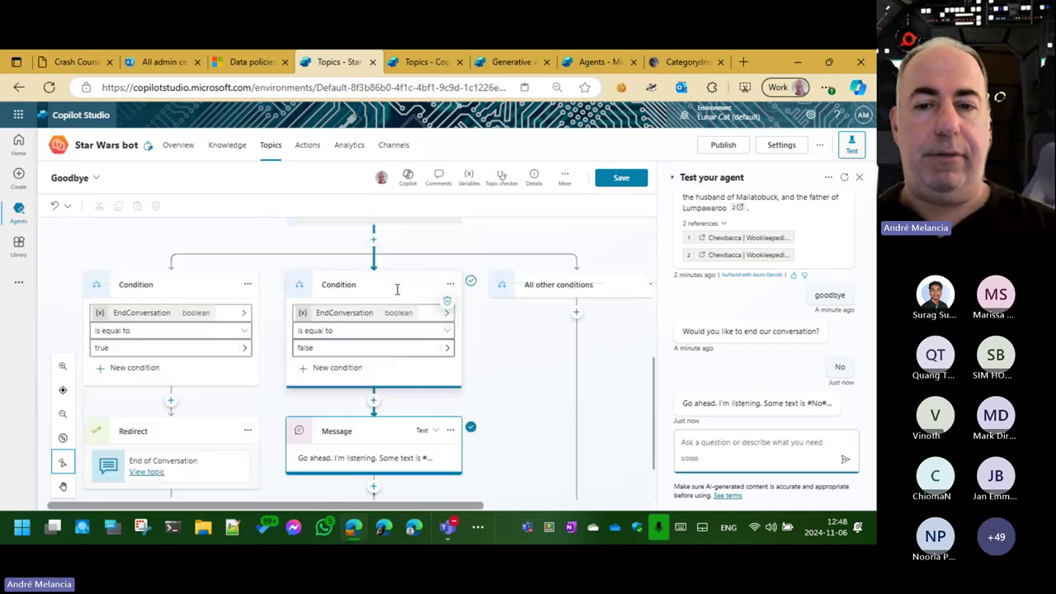
click(396, 464)
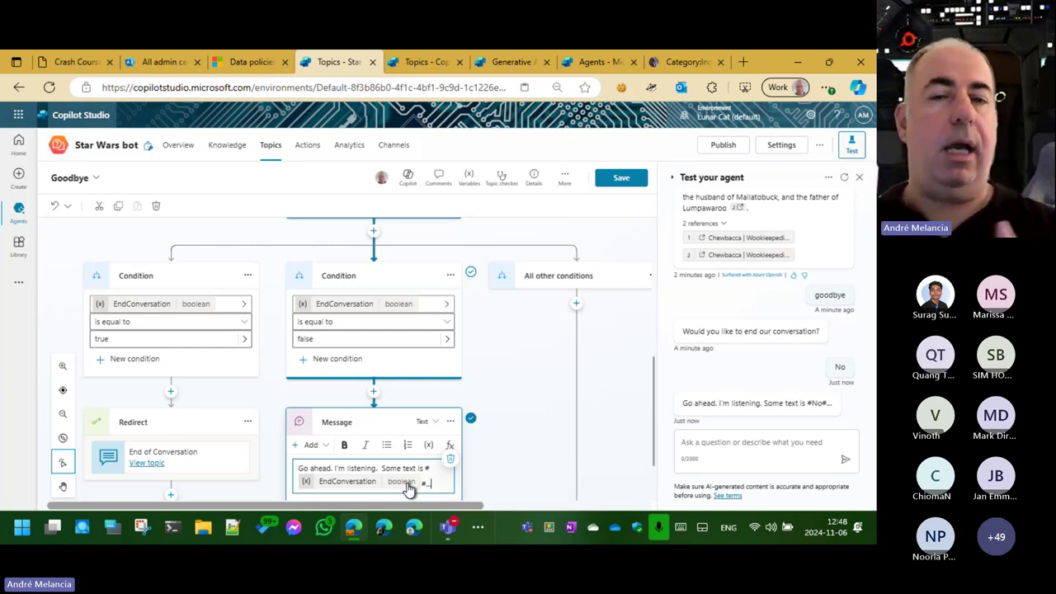
scroll(407, 489, up, 3)
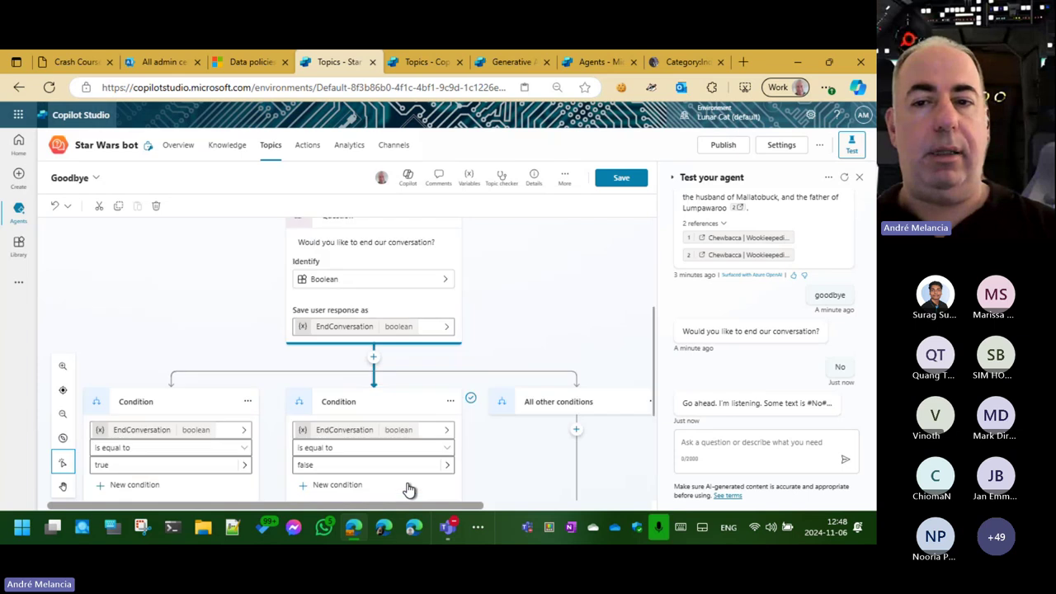
scroll(406, 487, down, 5)
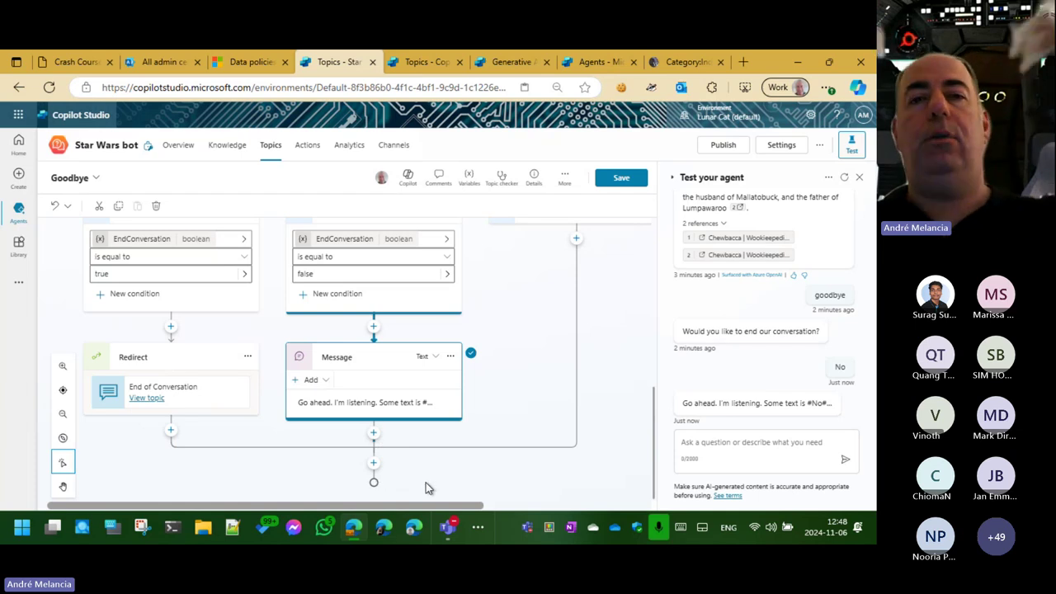
Leave the Star Wars bot's Goodbye topic and open the Copilot agent's "Lesson 2 - A simple topic with a condition and variable".
click(276, 140)
click(500, 327)
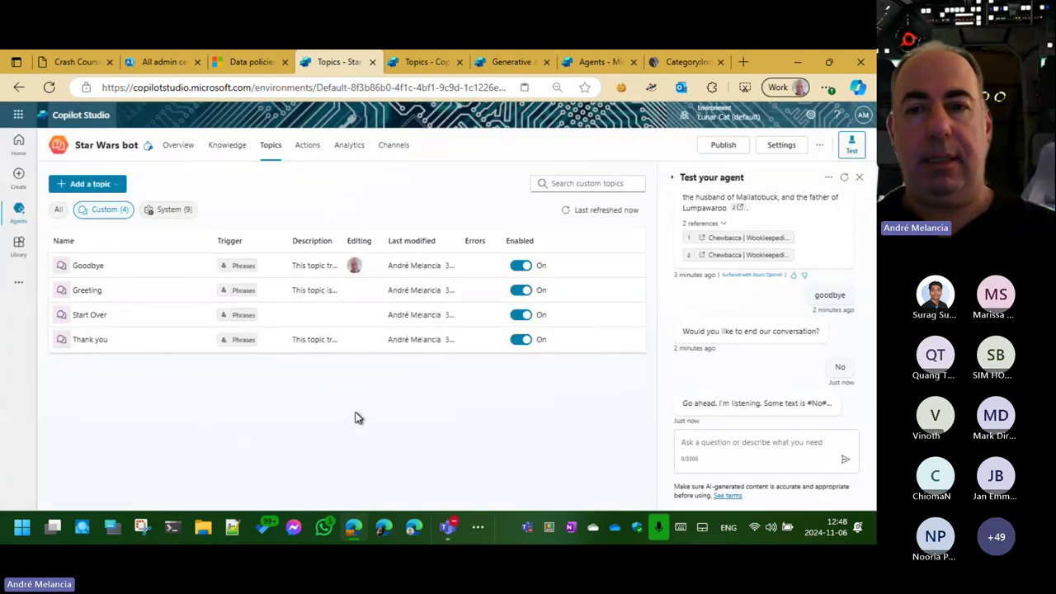
click(425, 61)
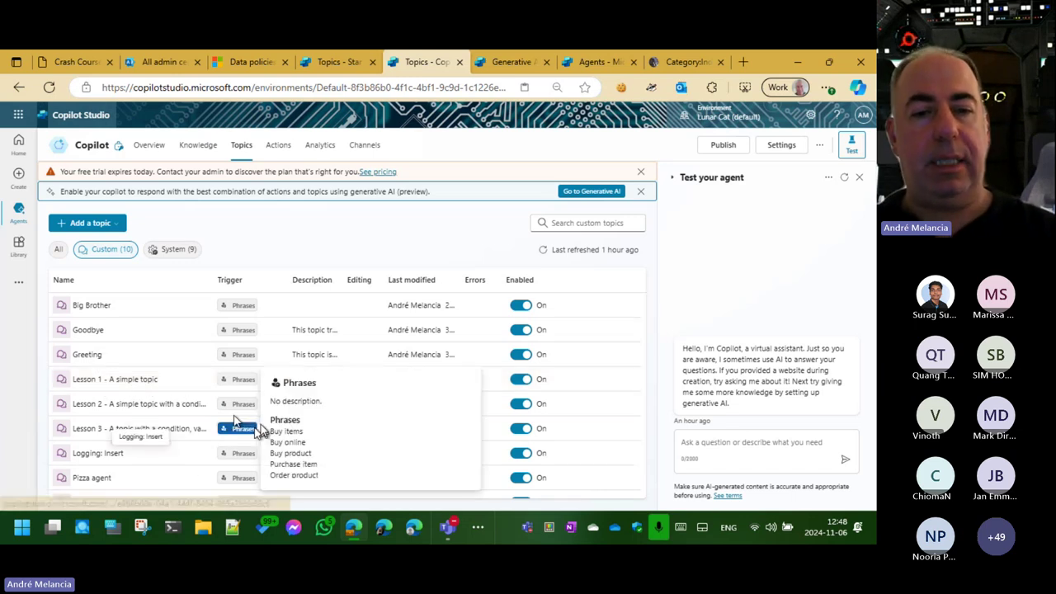
click(169, 404)
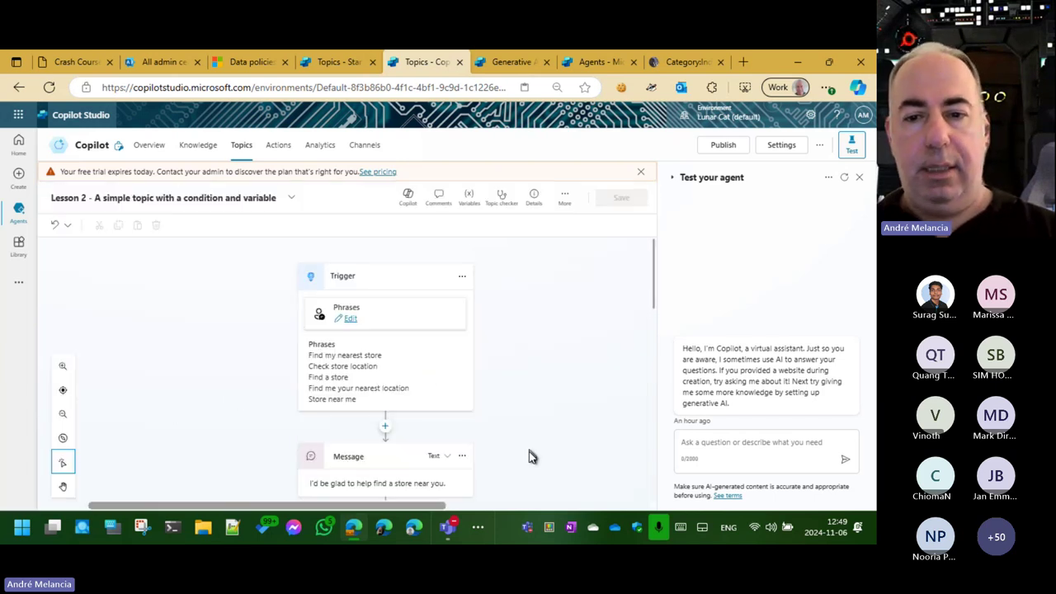
Examine the location question in Lesson 2 and show the entity choices for what it identifies.
scroll(527, 381, down, 5)
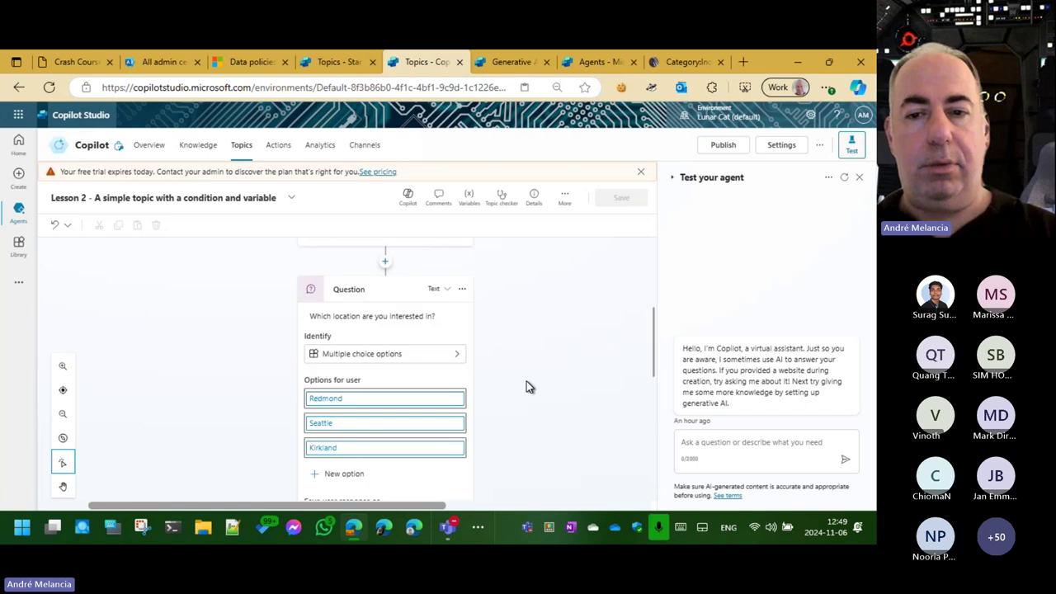
click(365, 267)
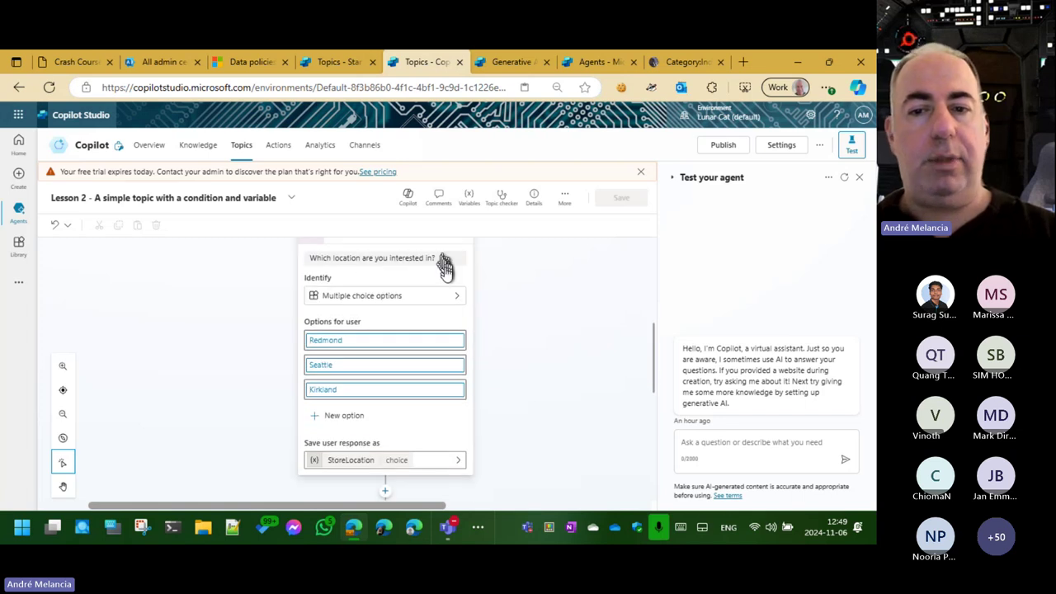
scroll(356, 291, up, 1)
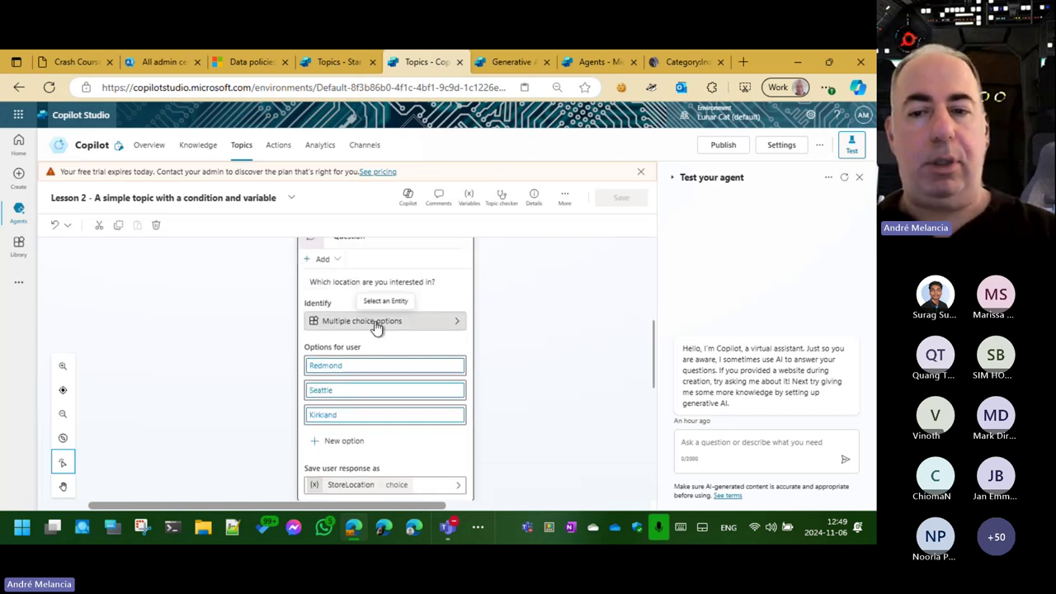
click(377, 324)
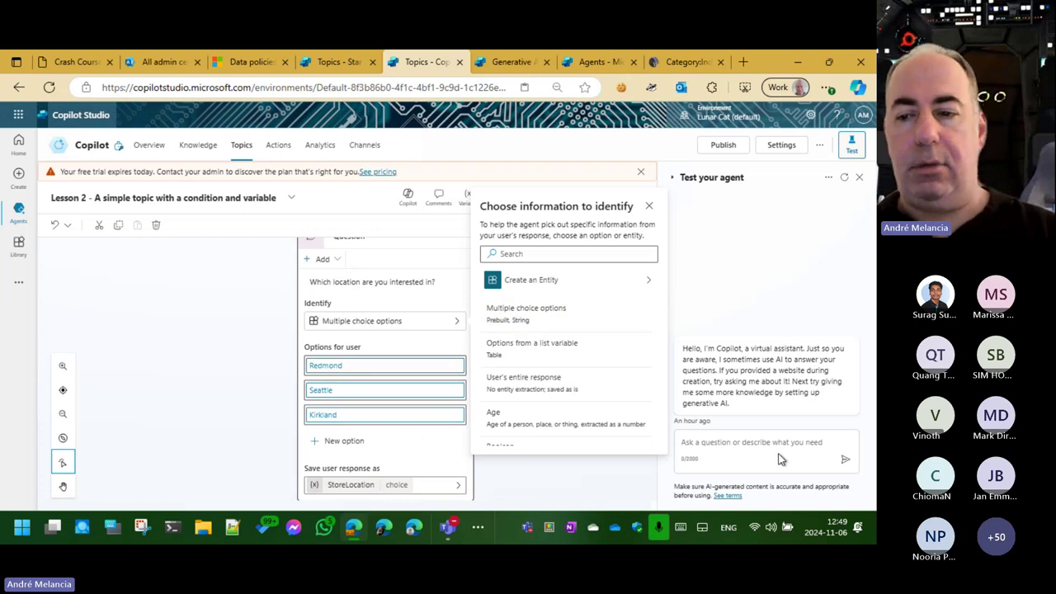
Send "find store close to me" in the test chat, choose the Lesson 2 topic as the intended match, and review its flow.
click(722, 445)
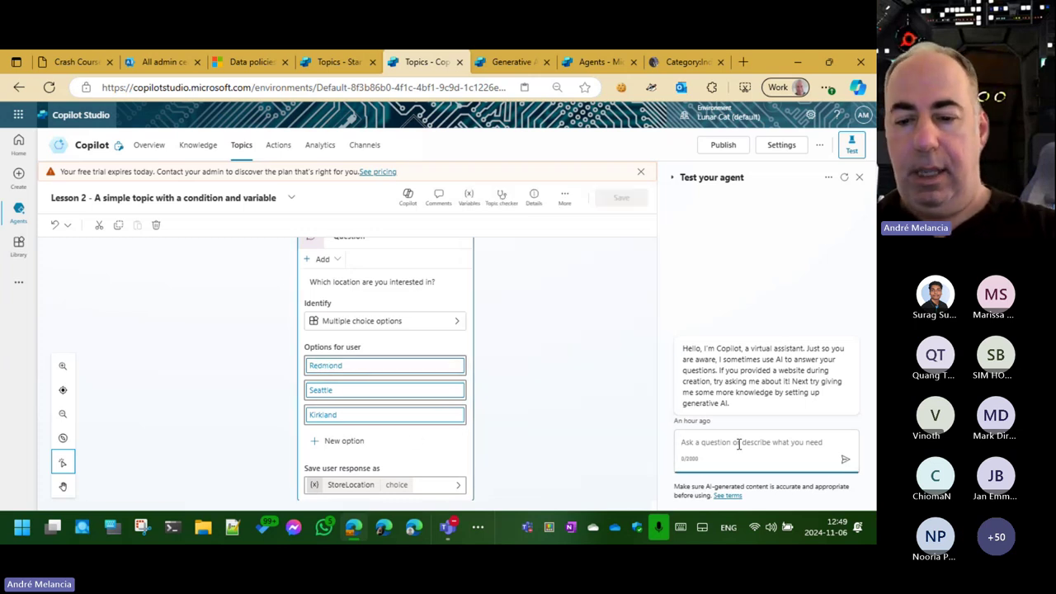
text(I)
text(ind store cl)
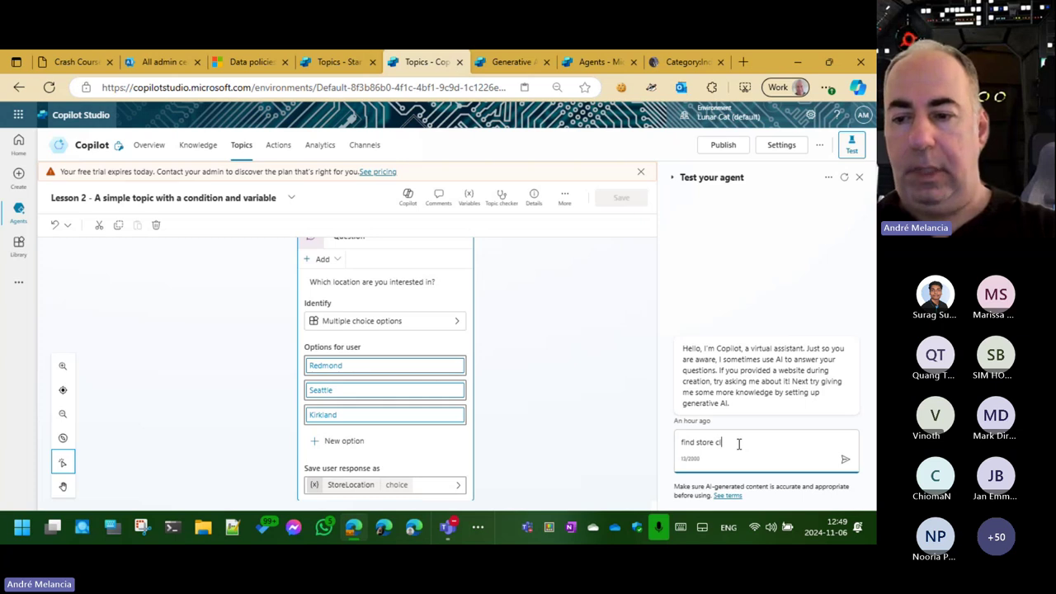
text(ose to me)
key(Return)
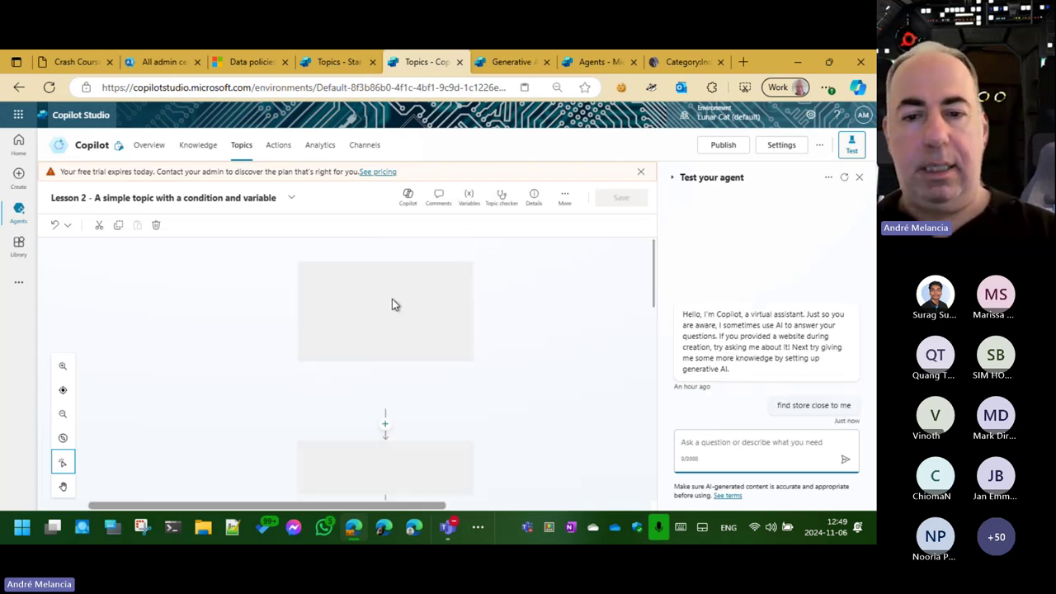
scroll(521, 419, down, 5)
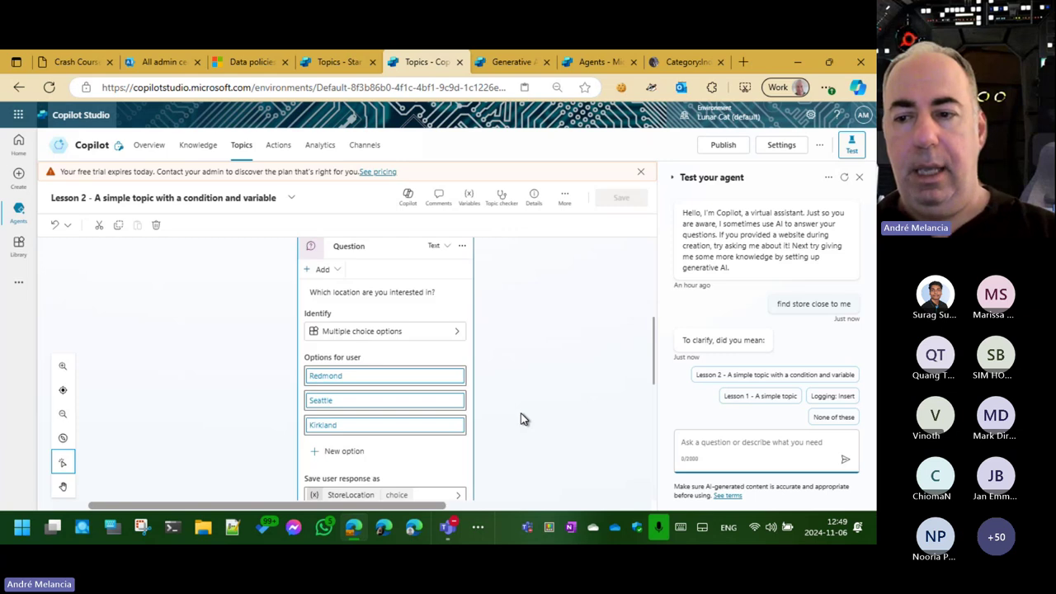
scroll(520, 418, down, 3)
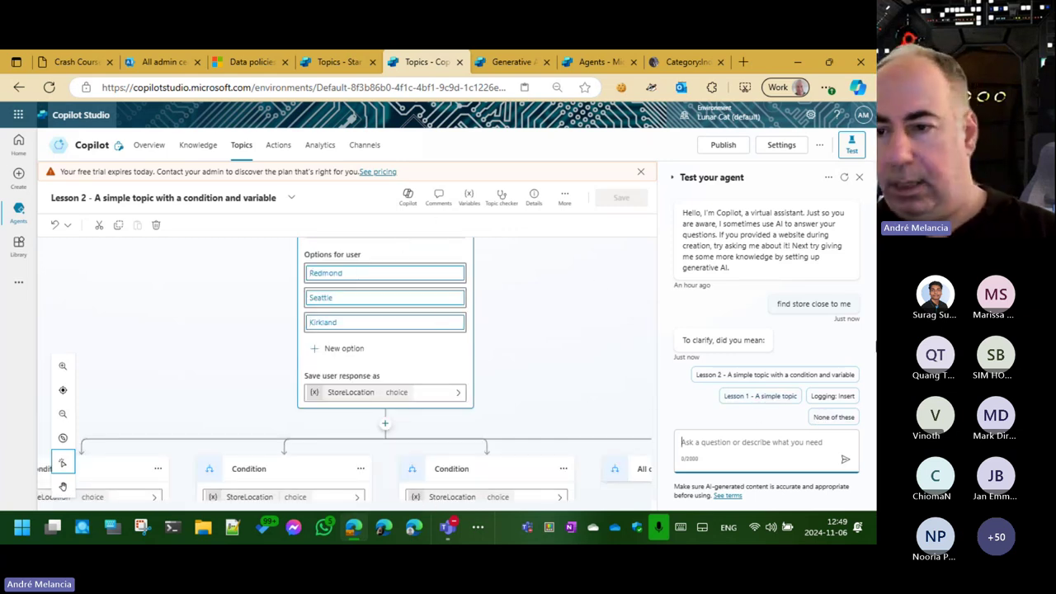
click(788, 378)
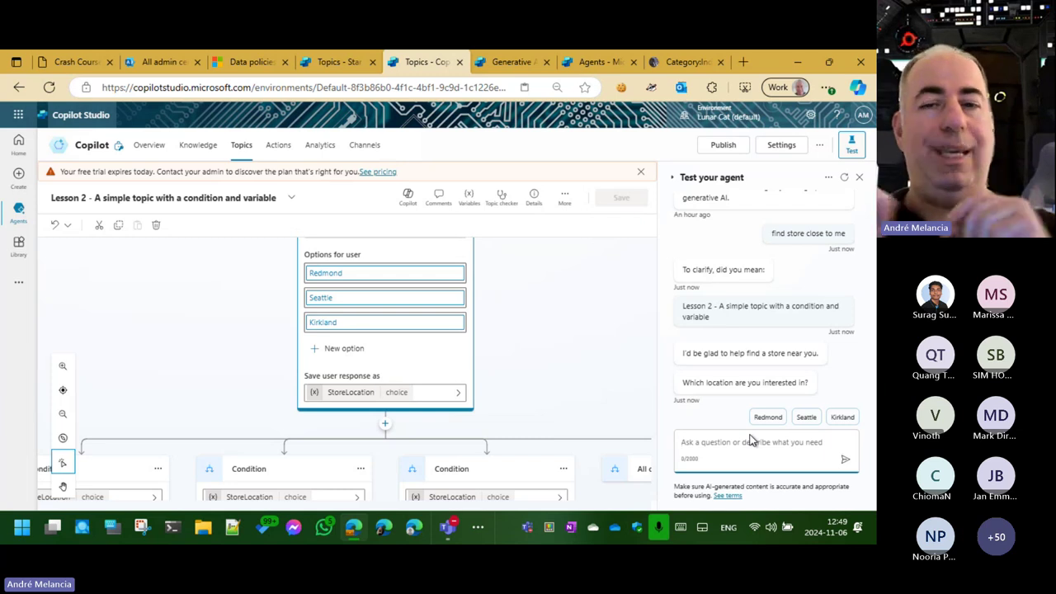
scroll(544, 305, up, 10)
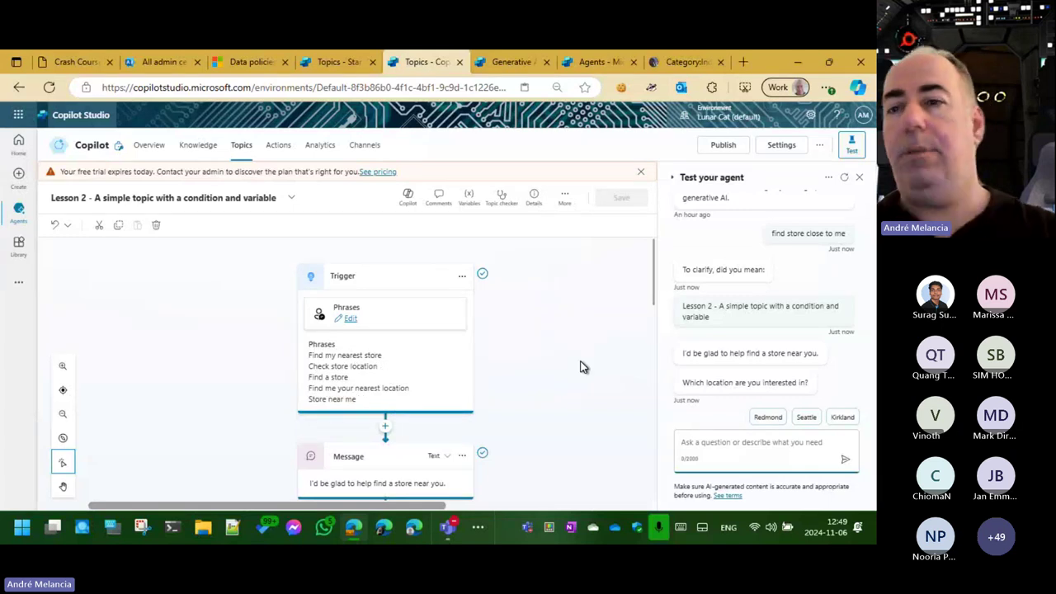
scroll(581, 366, down, 8)
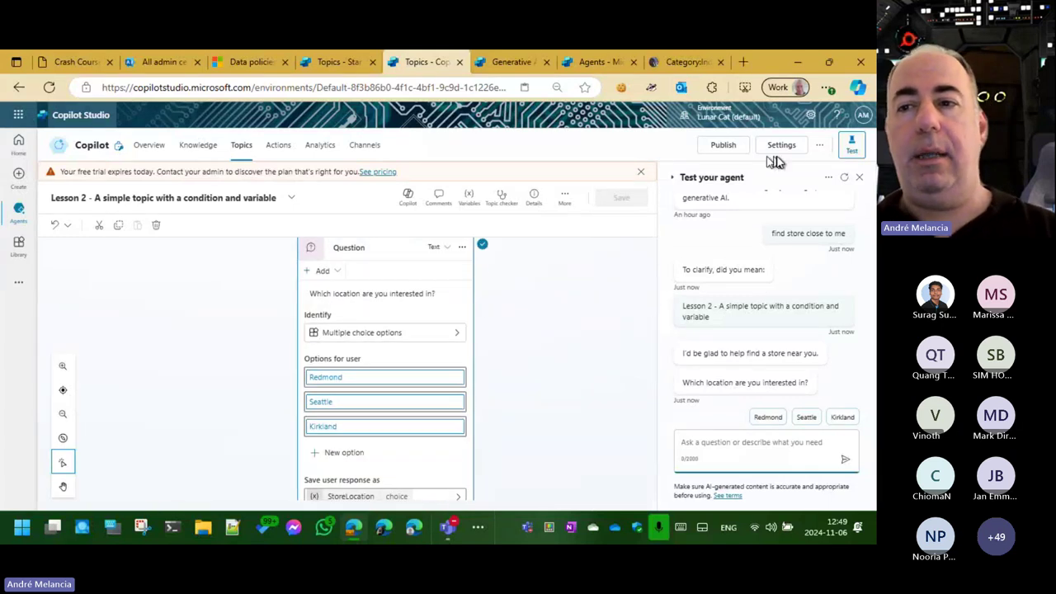
Set the Copilot agent to interact with people using Generative (preview) in its Generative AI settings and save the change.
click(513, 62)
click(428, 62)
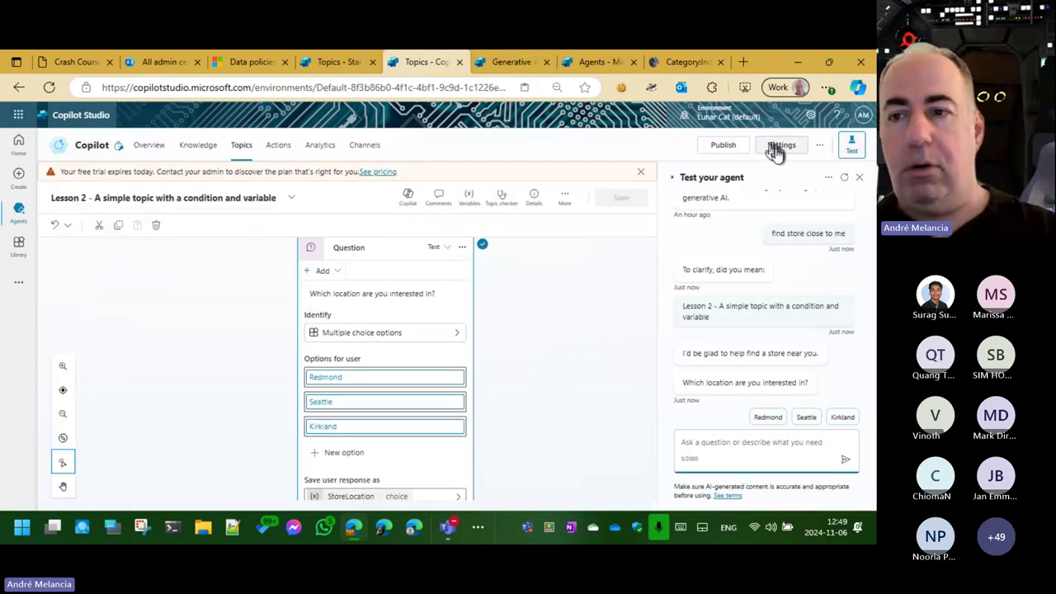
click(513, 62)
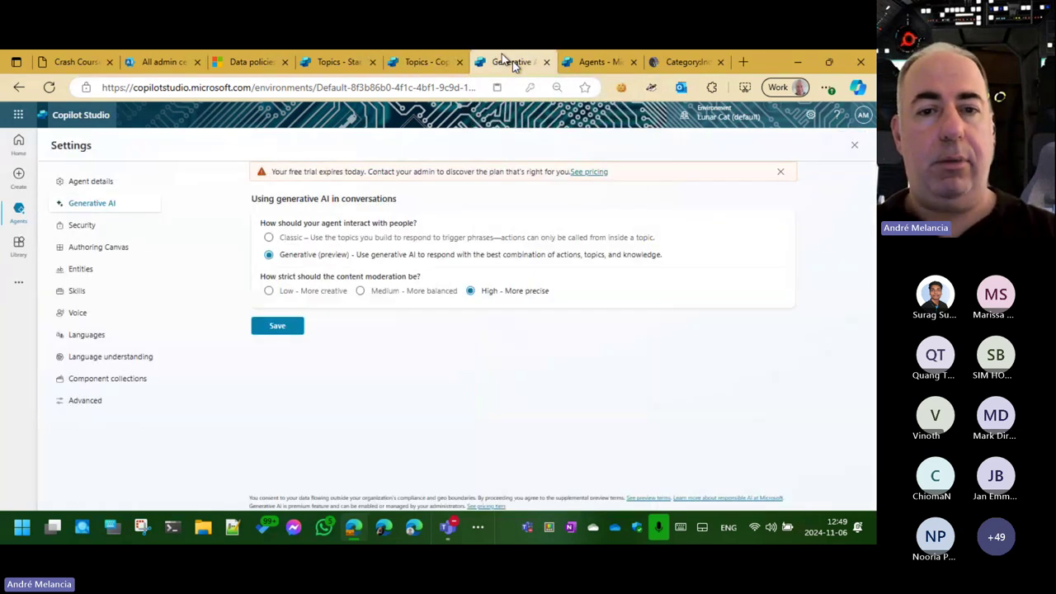
click(102, 181)
click(506, 329)
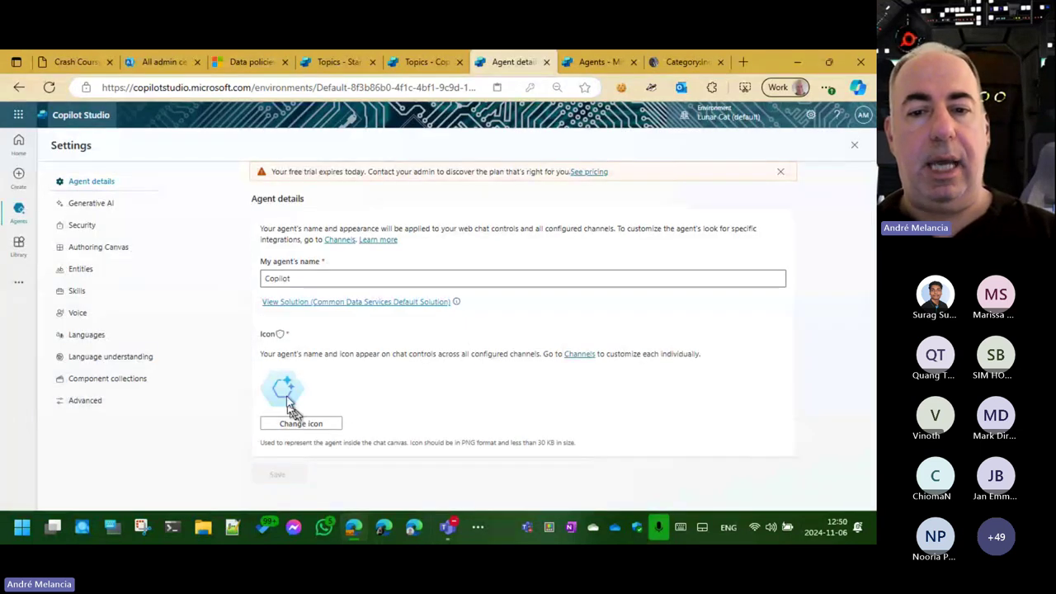
click(100, 203)
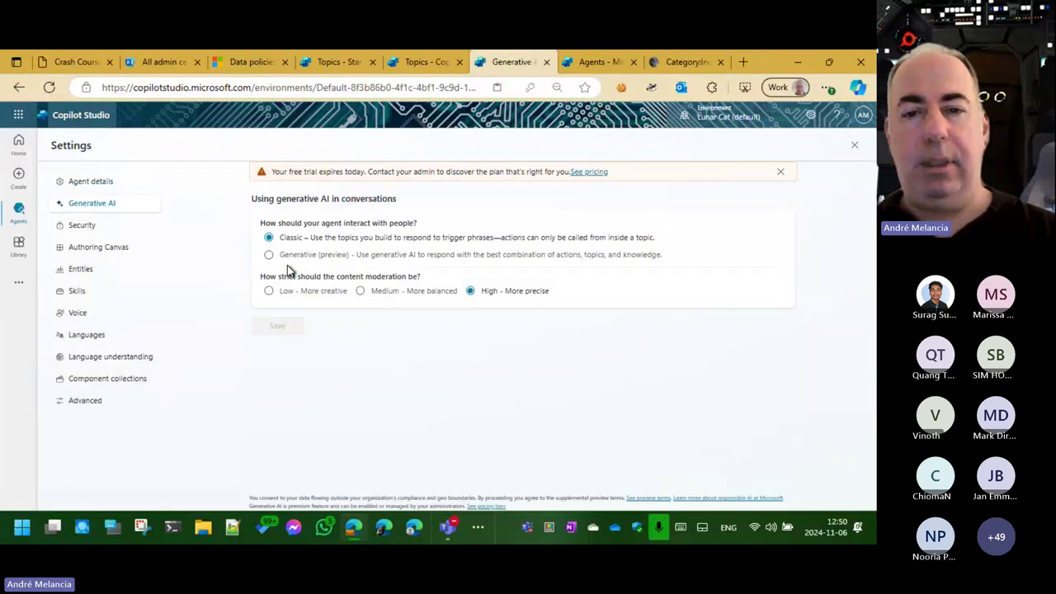
click(283, 257)
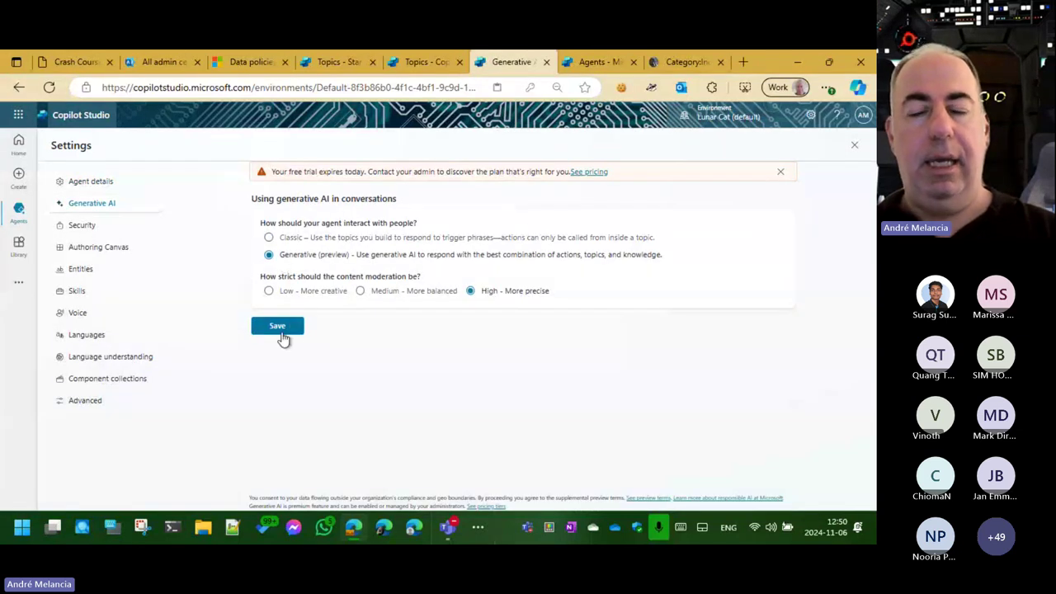
click(281, 333)
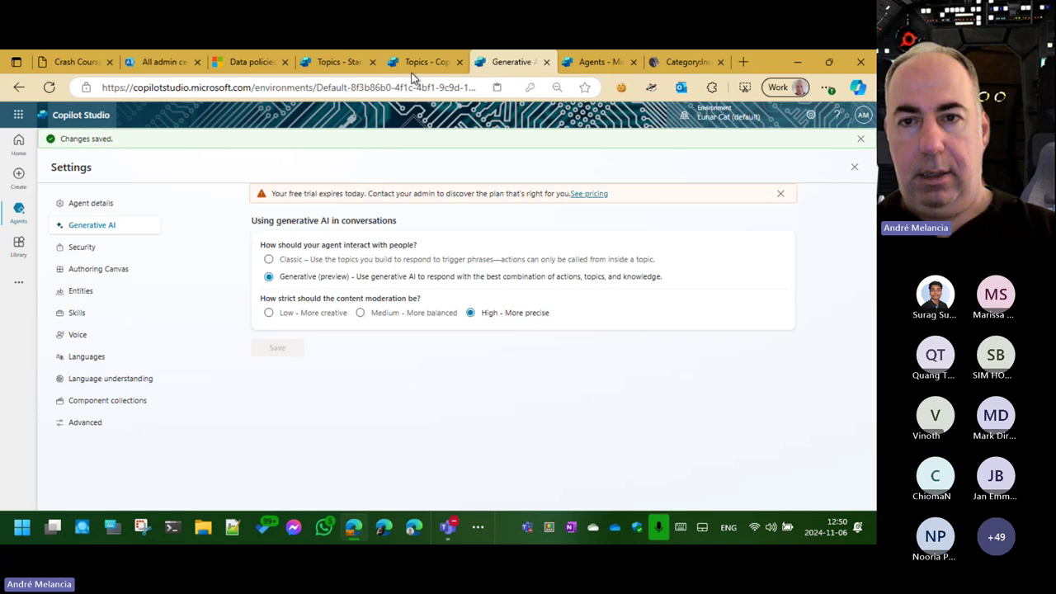
Start a new test conversation with the Copilot agent and send "find store close to me".
click(419, 64)
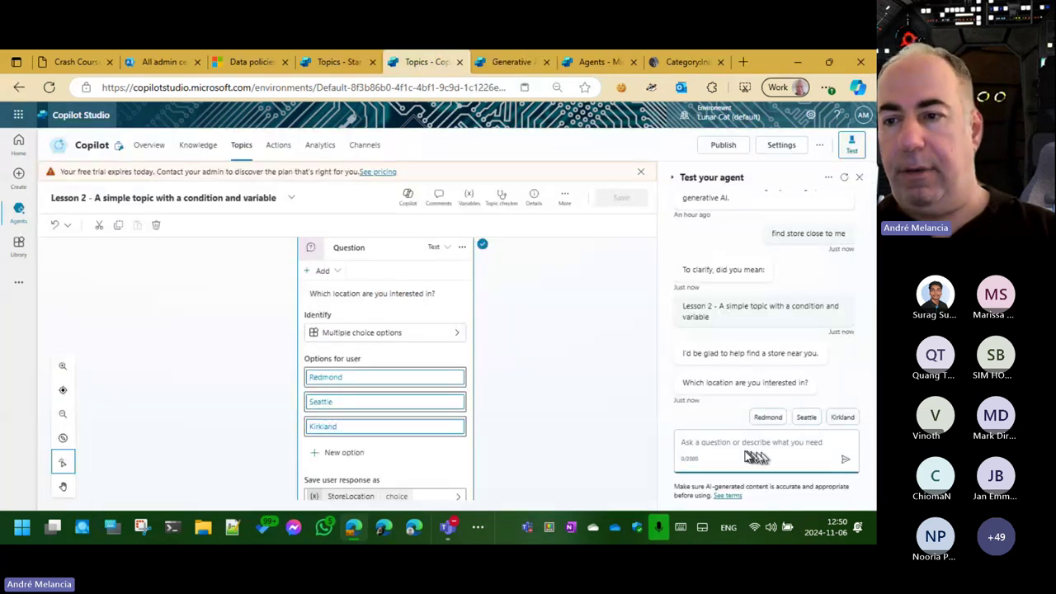
drag(771, 234, 846, 237)
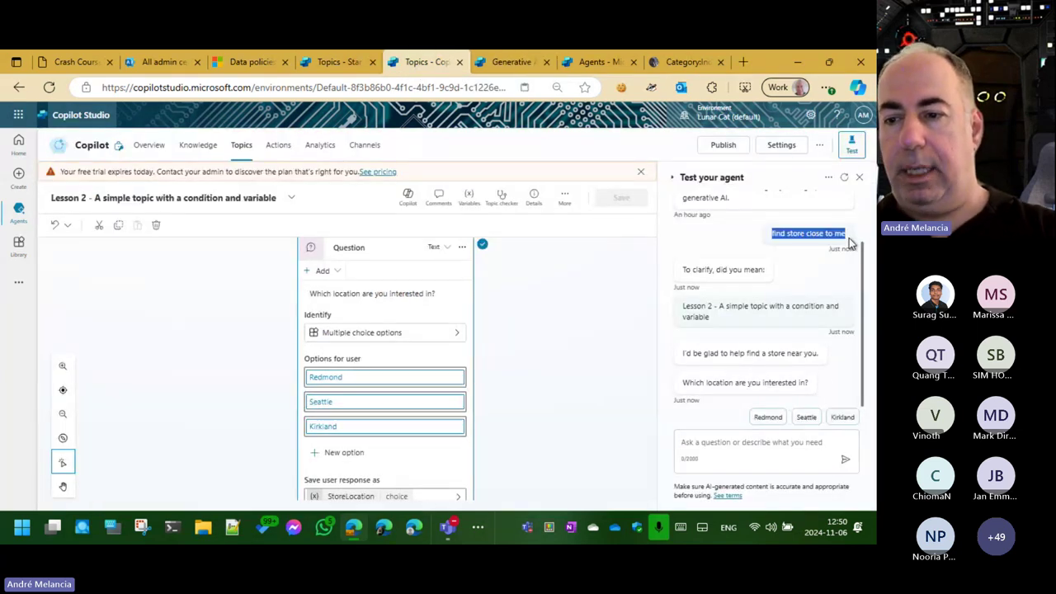
click(728, 444)
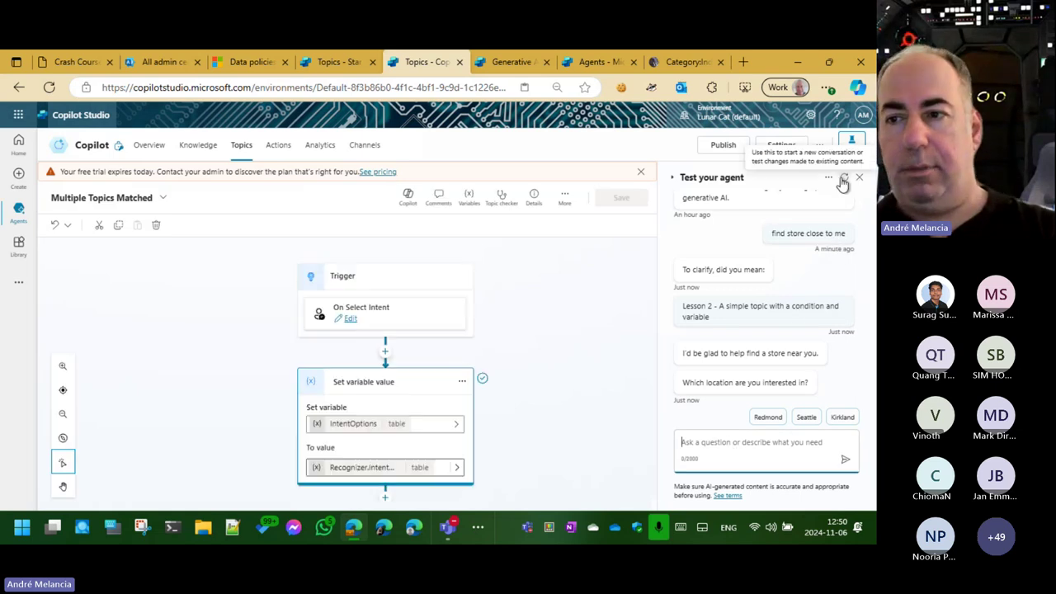
click(843, 178)
click(702, 441)
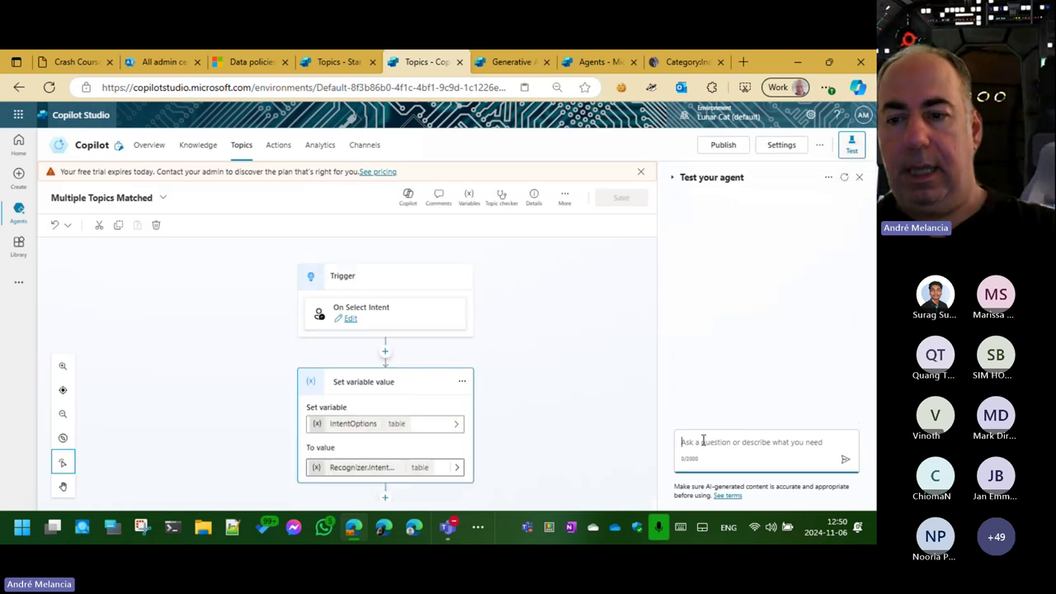
text(find store close to me)
key(Return)
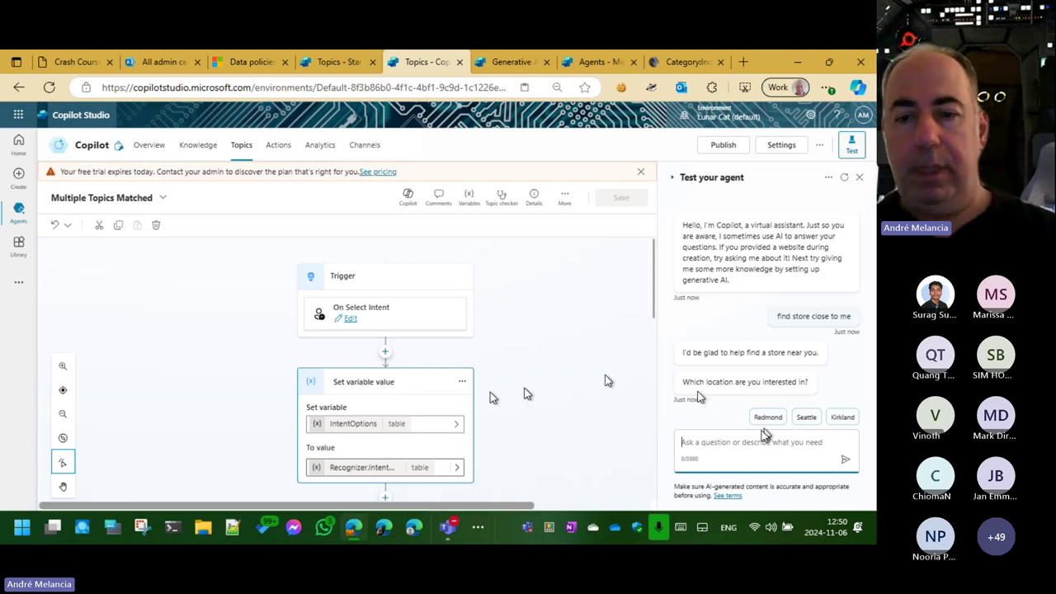
Leave the Multiple Topics Matched topic and reopen the Lesson 2 topic from the agent's custom topics.
scroll(490, 378, down, 10)
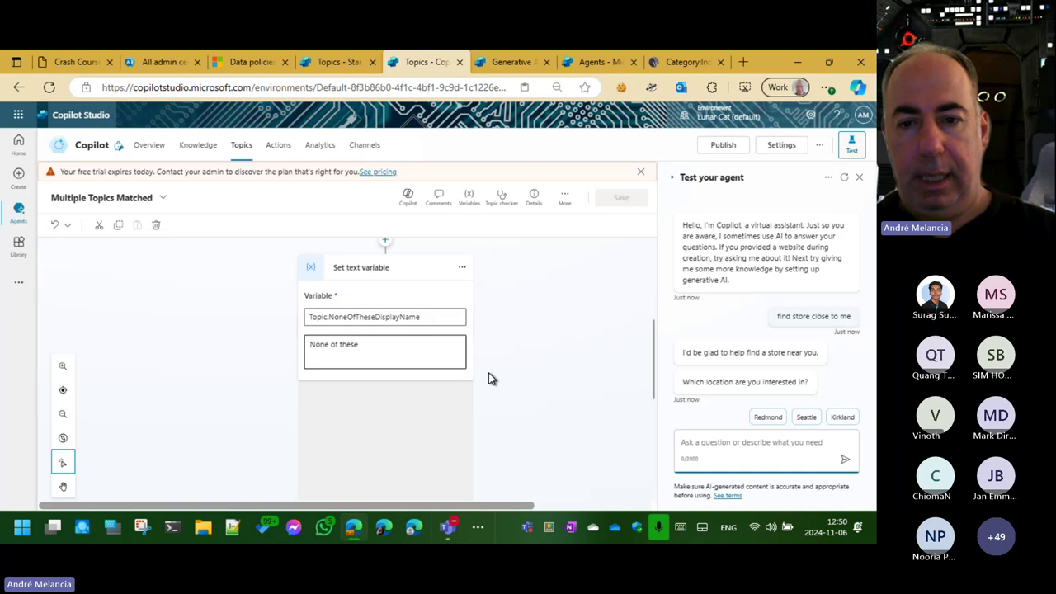
scroll(491, 378, up, 10)
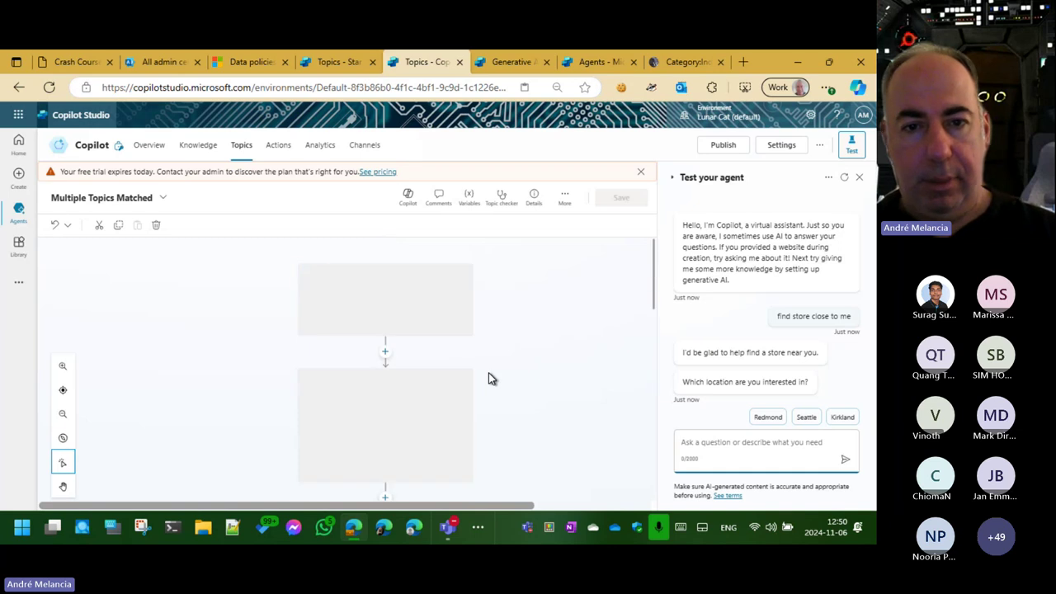
click(245, 150)
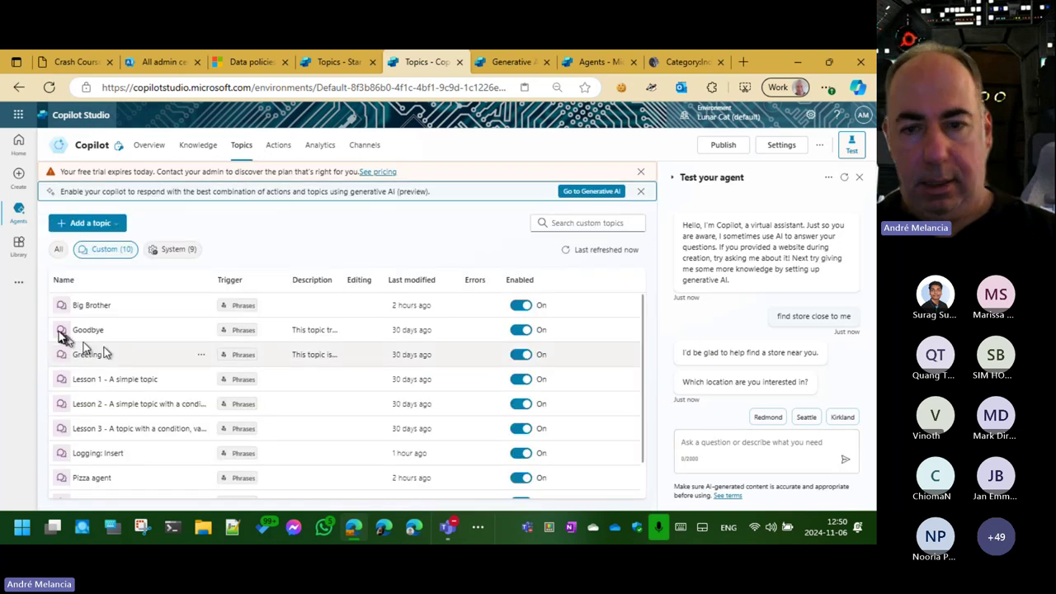
click(158, 405)
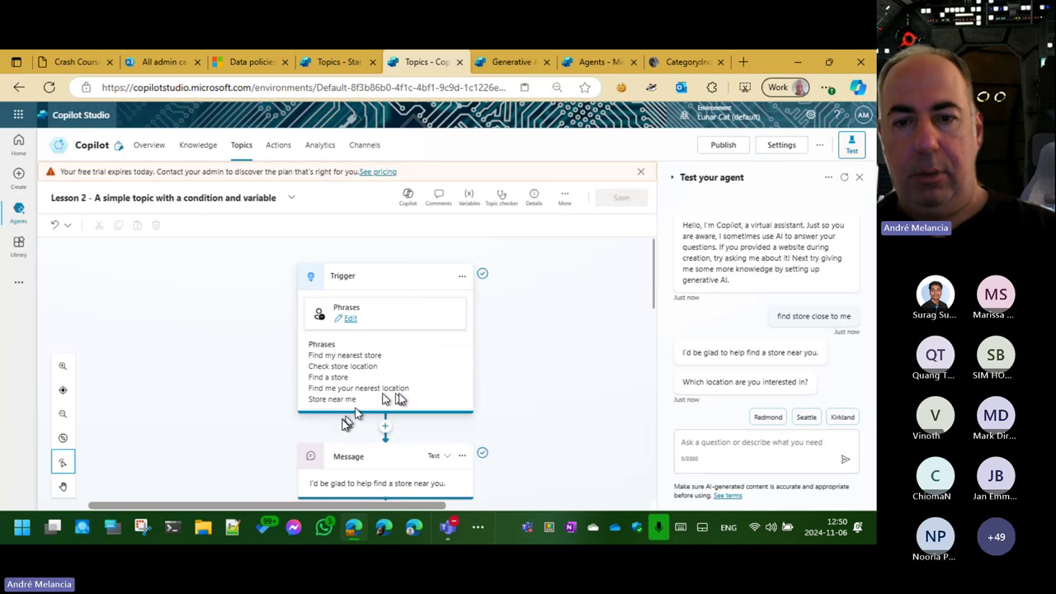
Review the Lesson 2 topic's flow from the location question and its options through the StoreLocation conditions to the final redirect.
scroll(514, 394, down, 5)
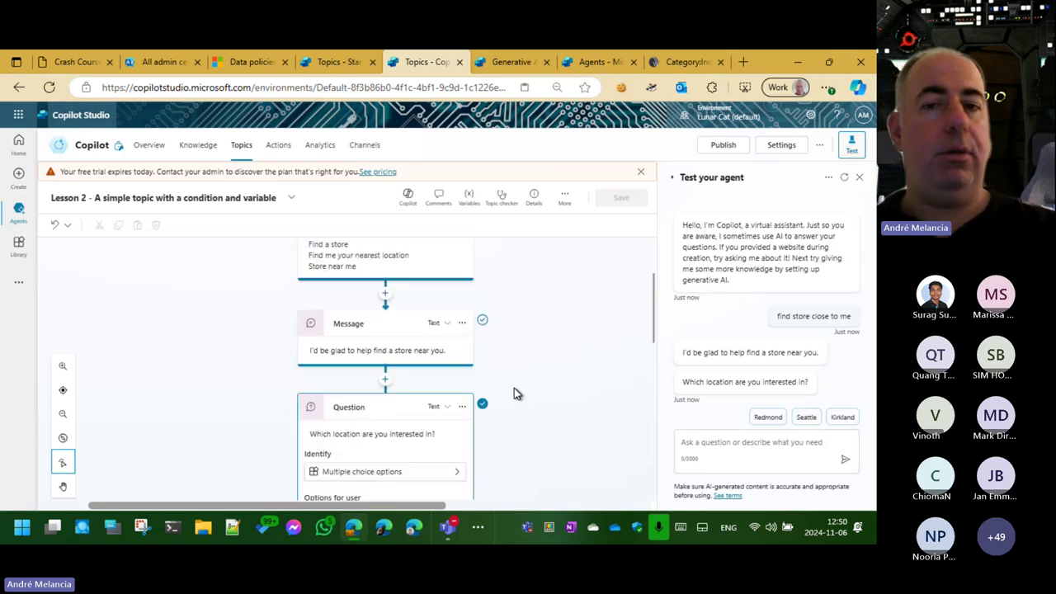
scroll(514, 394, down, 5)
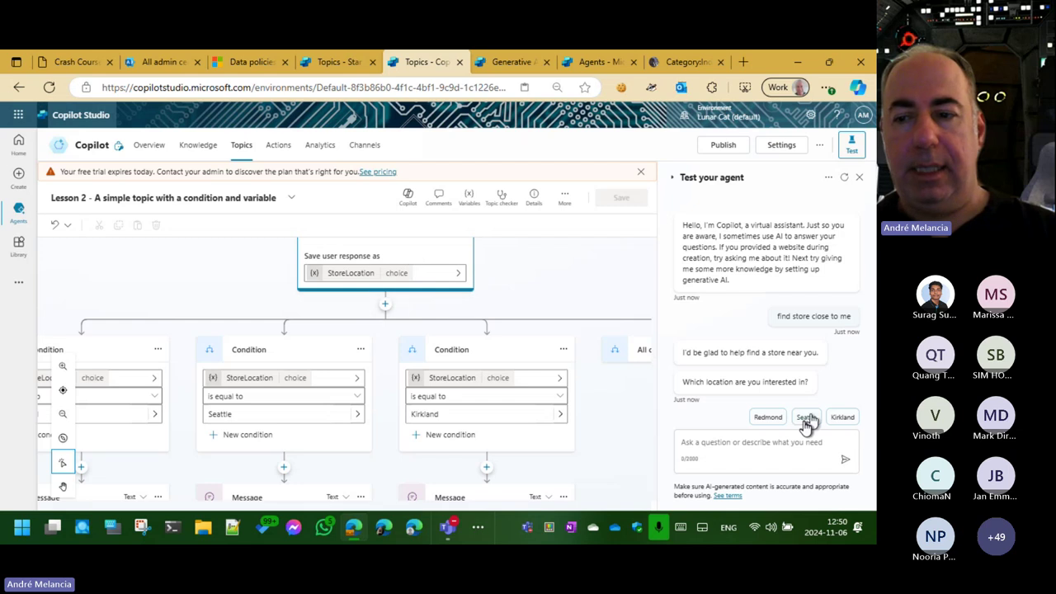
scroll(520, 281, up, 2)
scroll(512, 257, up, 2)
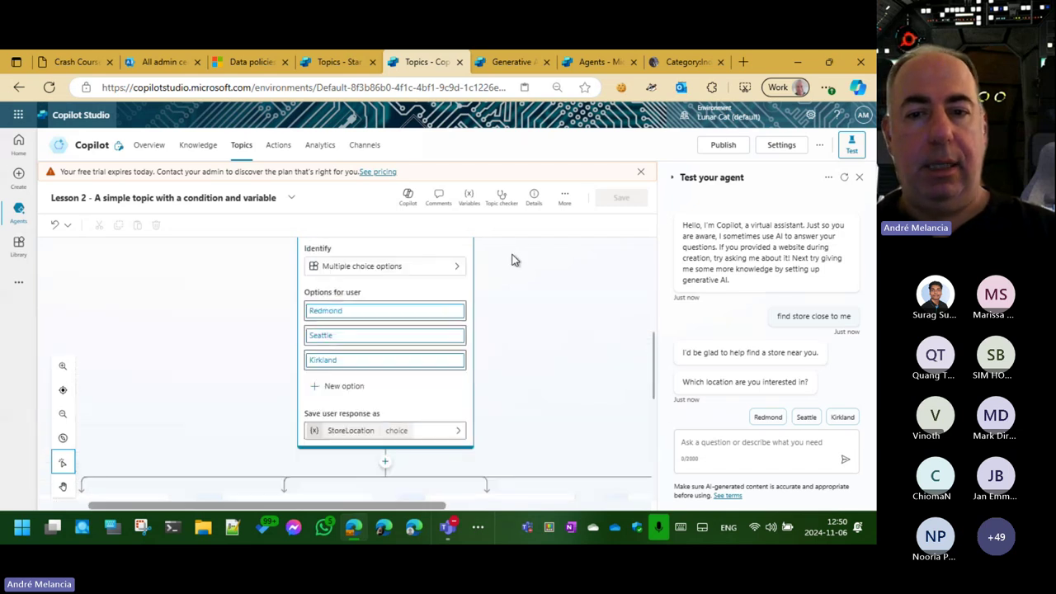
scroll(533, 416, down, 5)
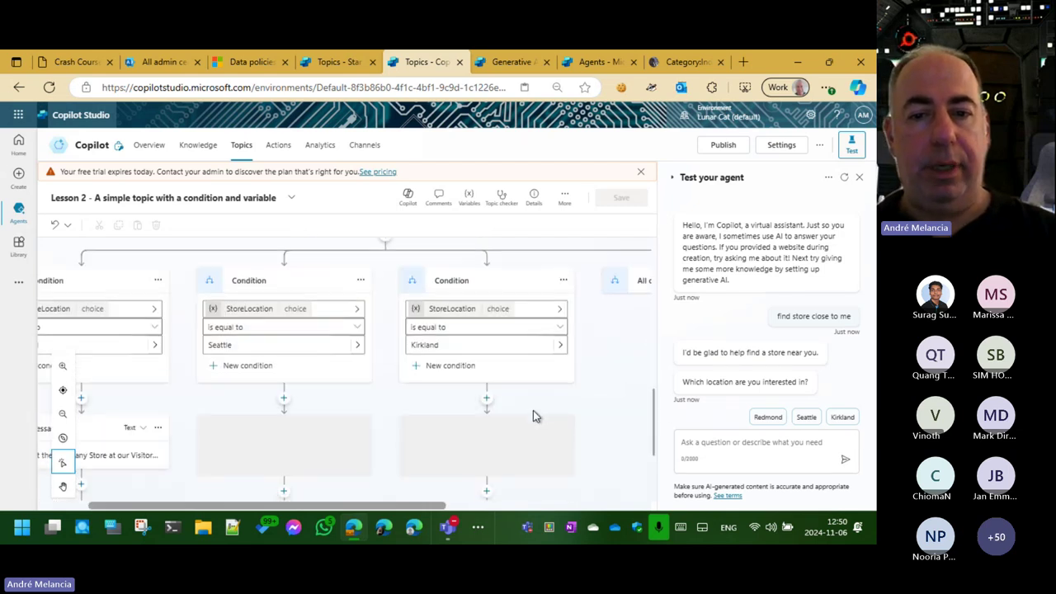
scroll(533, 410, left, 2)
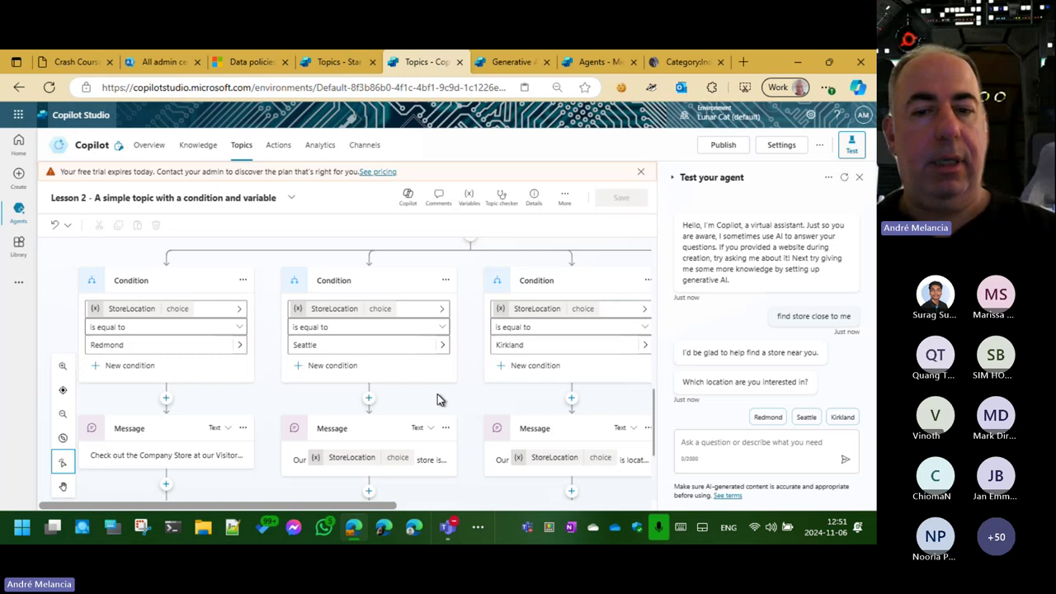
scroll(437, 393, down, 2)
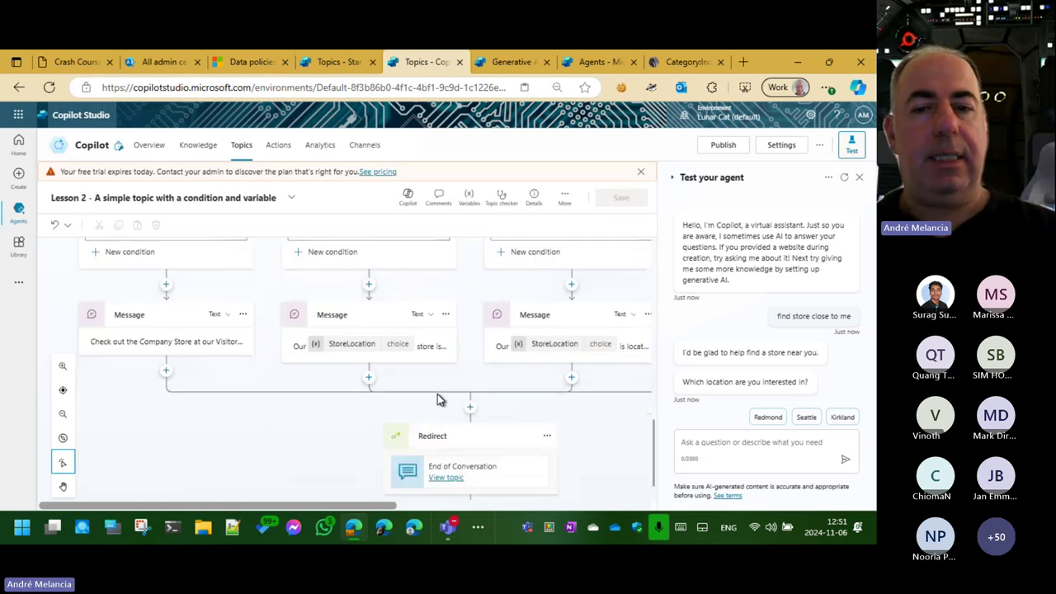
Expand the Redmond and Seattle message nodes to read their full text, and check the condition above the Seattle message.
click(203, 345)
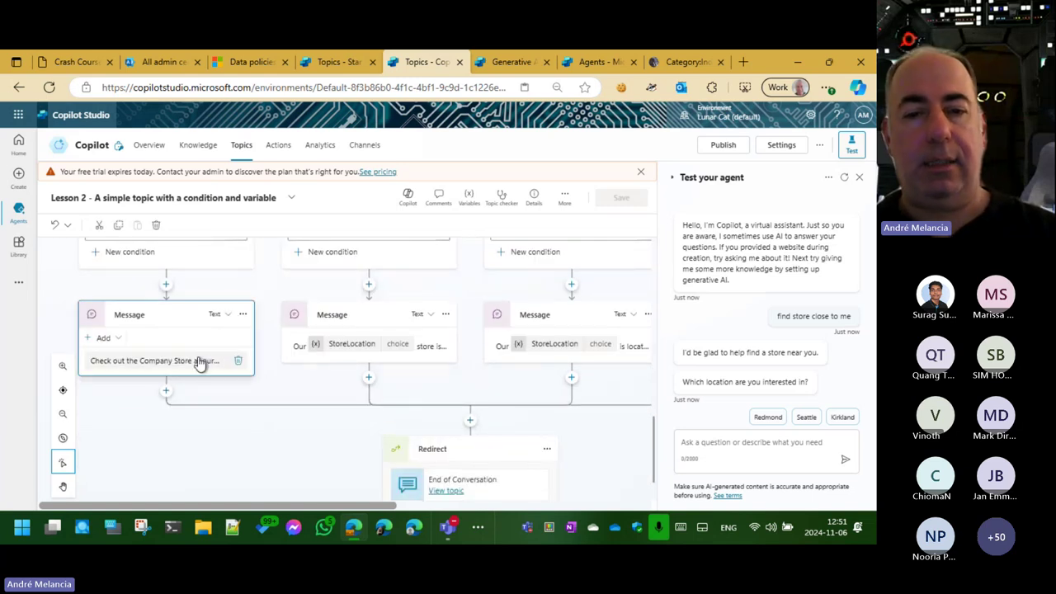
click(198, 361)
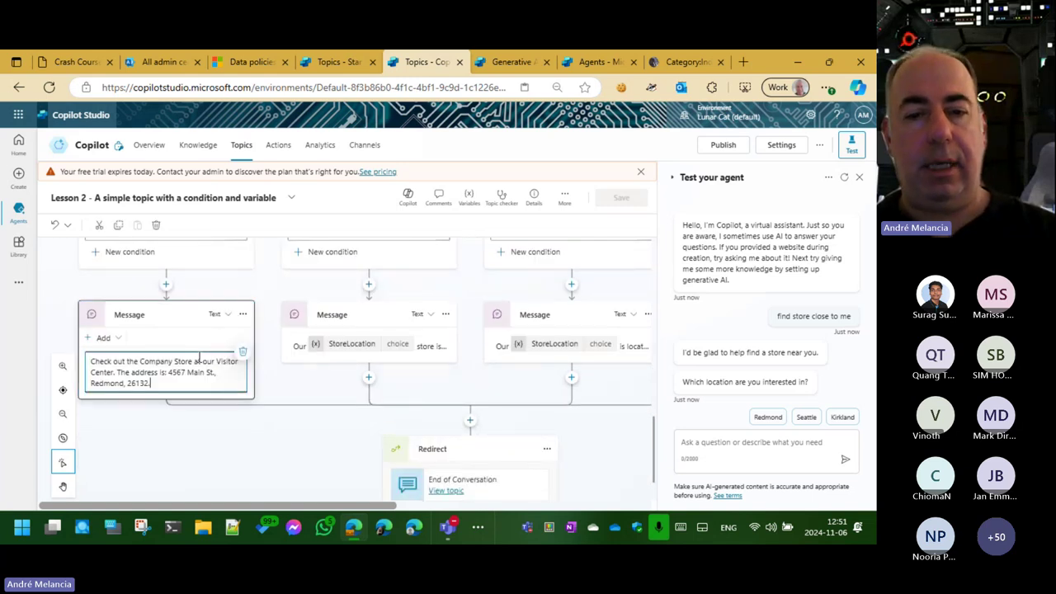
click(428, 351)
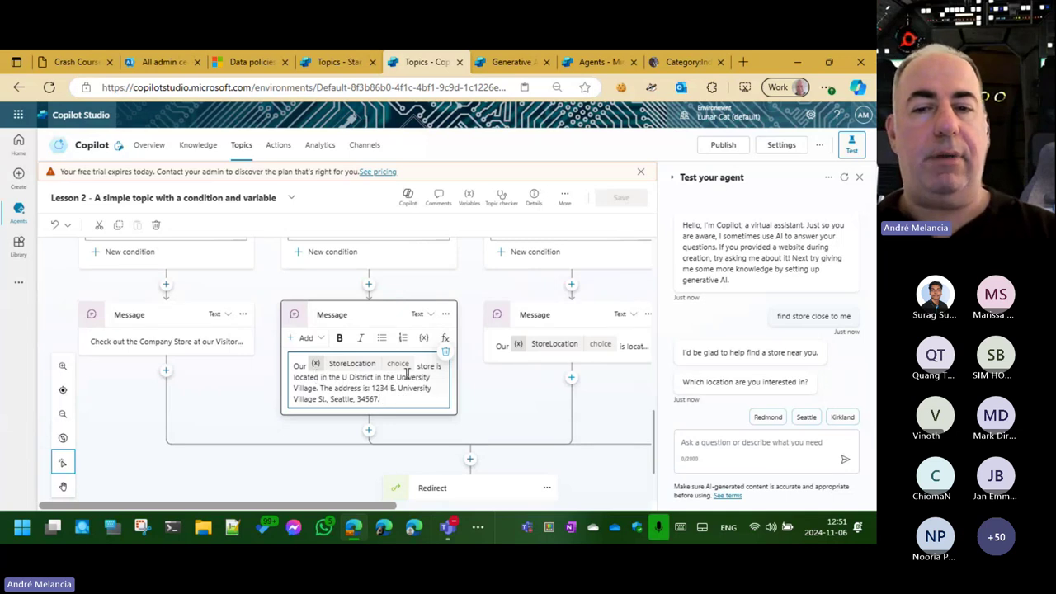
scroll(452, 376, up, 3)
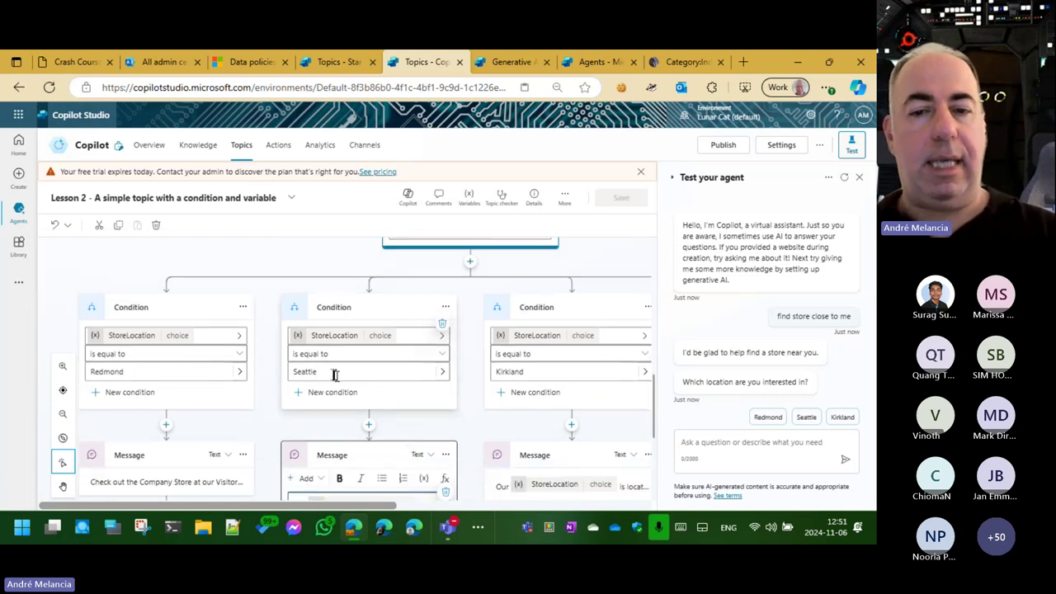
scroll(410, 399, down, 5)
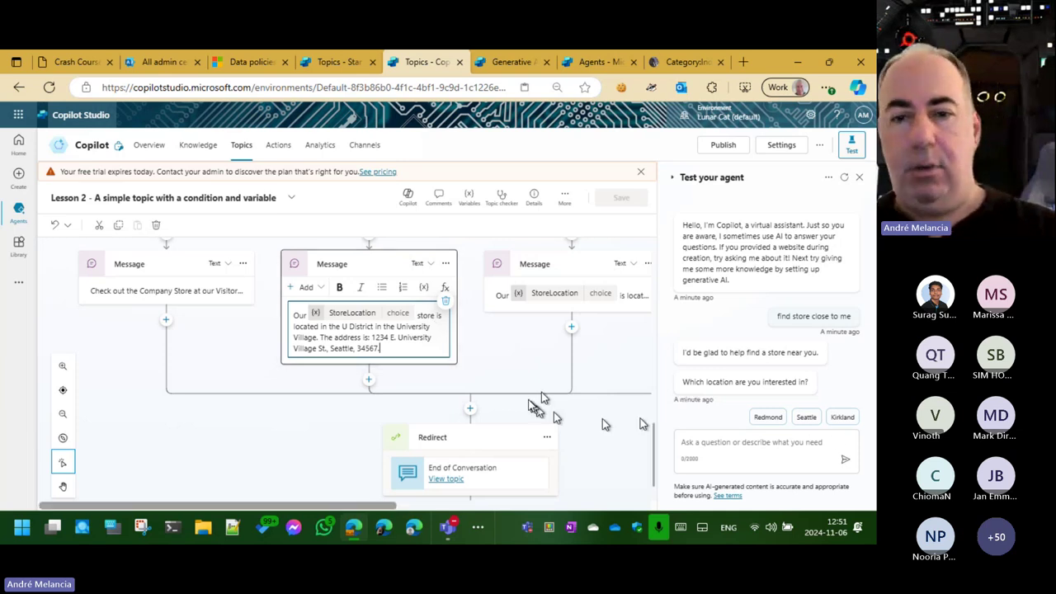
Choose Seattle as the location in the test chat and examine the End of Conversation topic's survey question and condition branches.
click(808, 418)
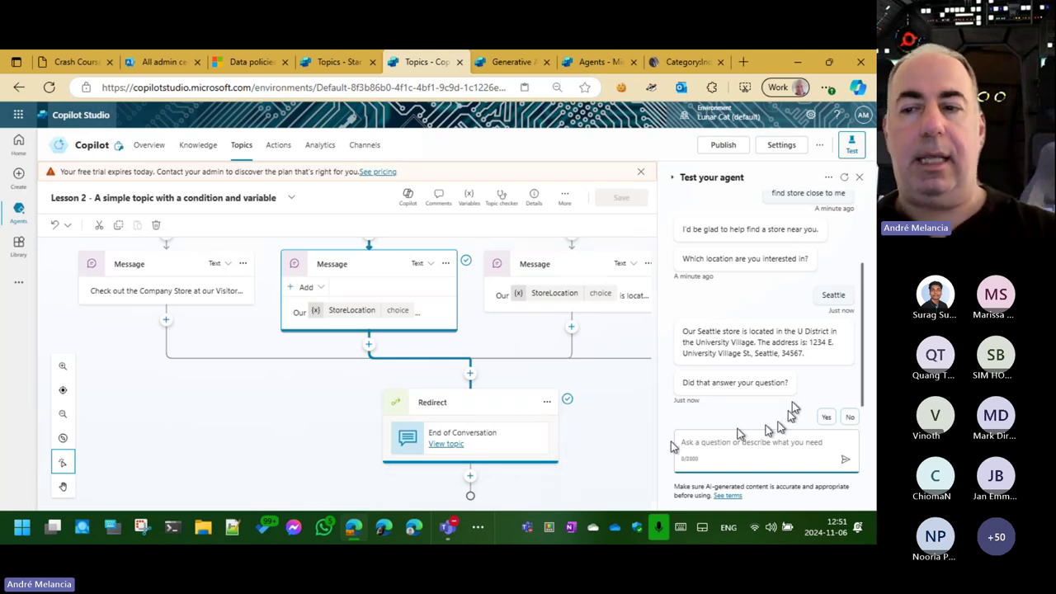
drag(792, 387, 683, 398)
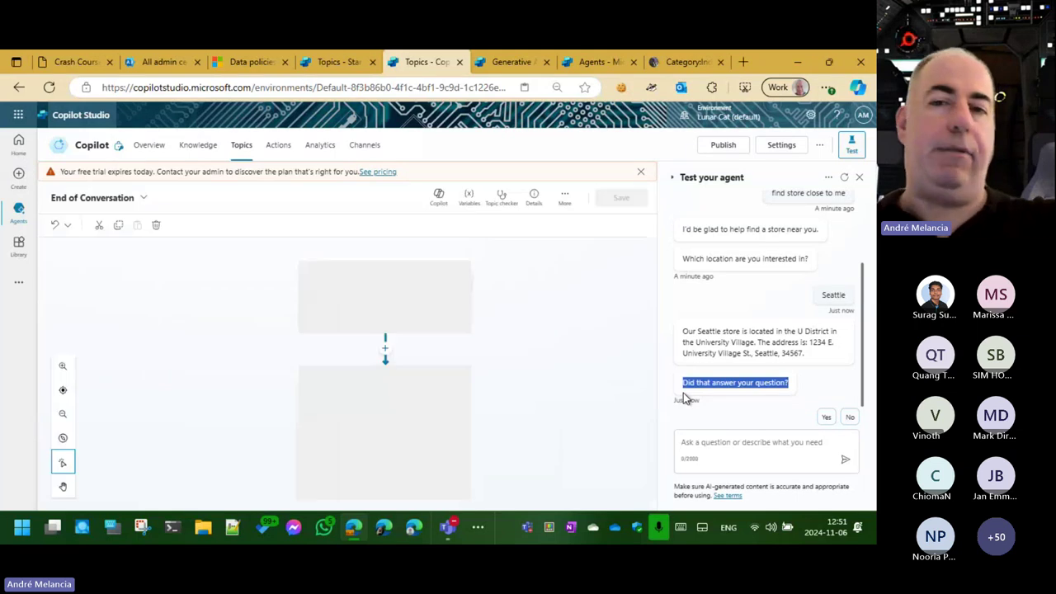
click(432, 361)
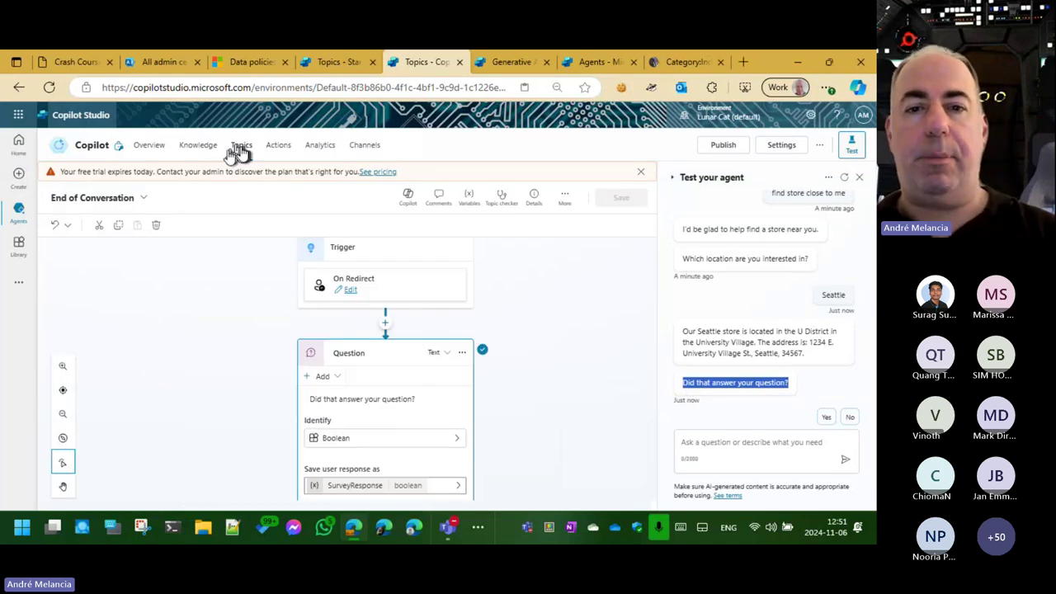
scroll(483, 347, down, 3)
scroll(484, 353, up, 2)
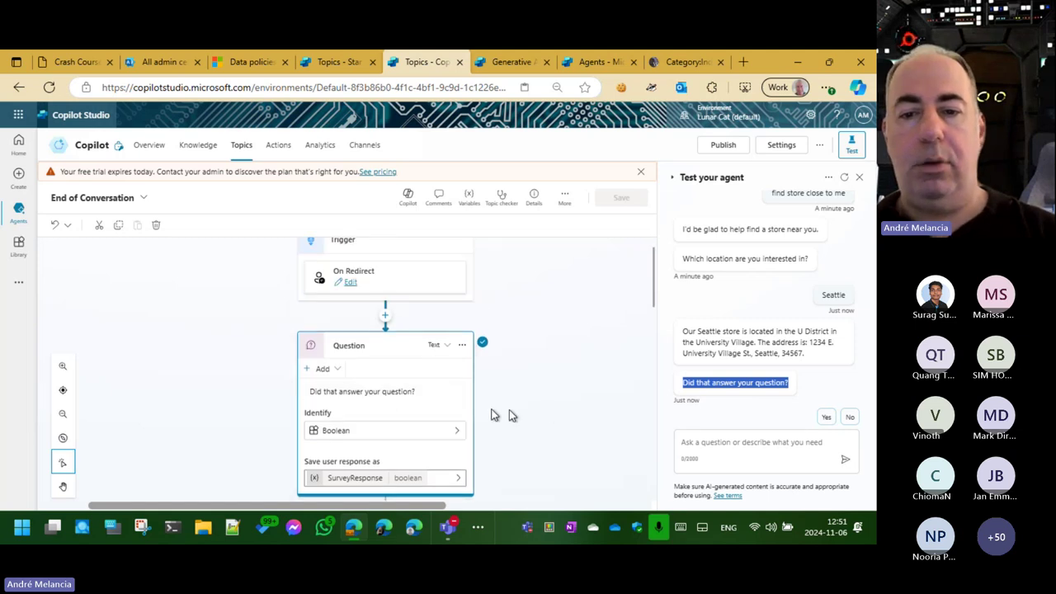
scroll(562, 428, down, 5)
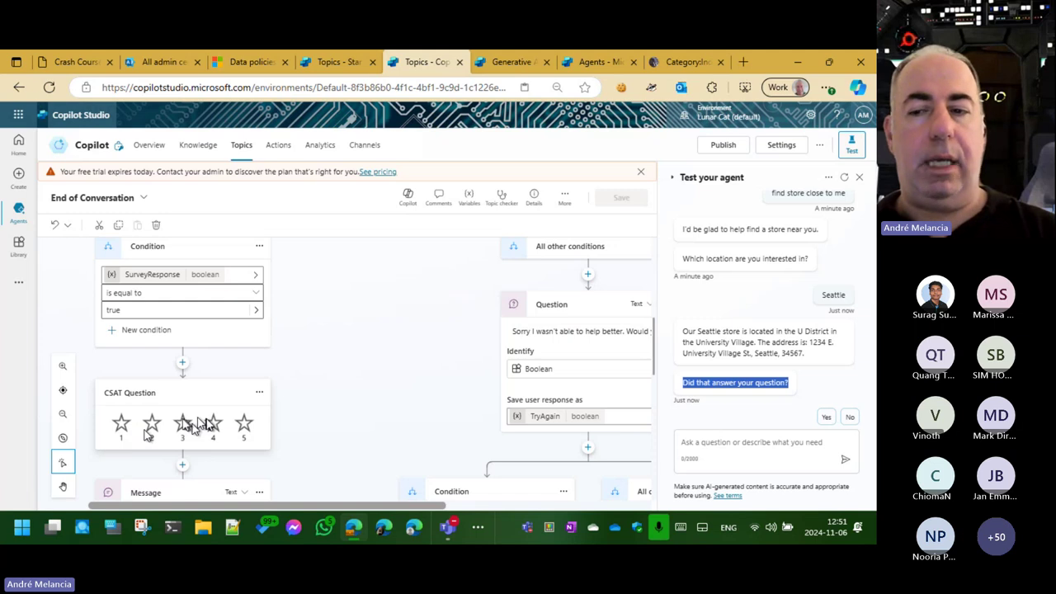
Answer Yes to "Did that answer your question?" in the test chat and review the End of Conversation topic's rating, retry, escalation and goodbye branches.
click(824, 418)
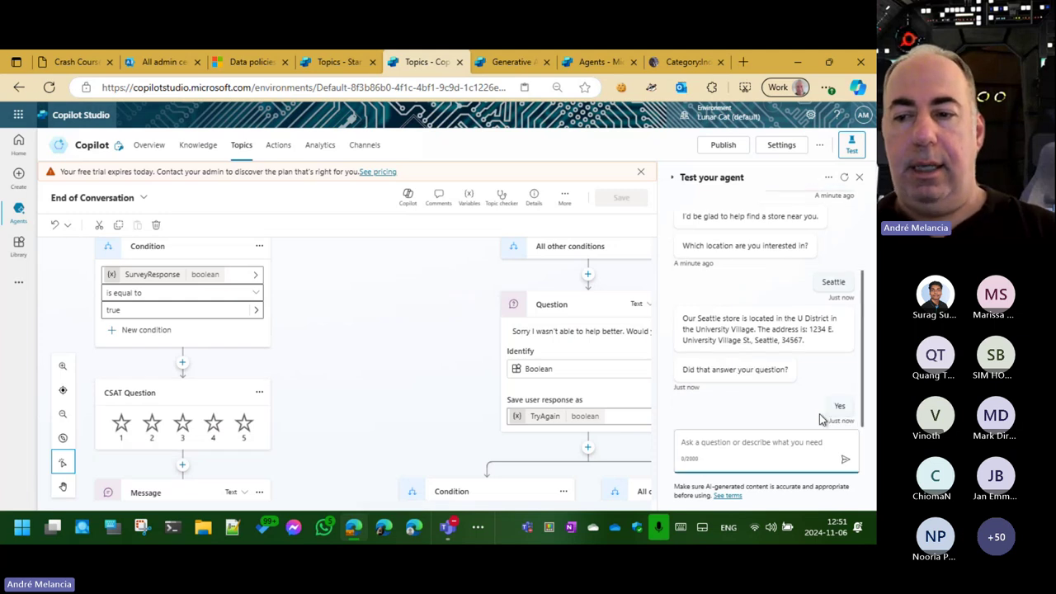
scroll(402, 438, down, 2)
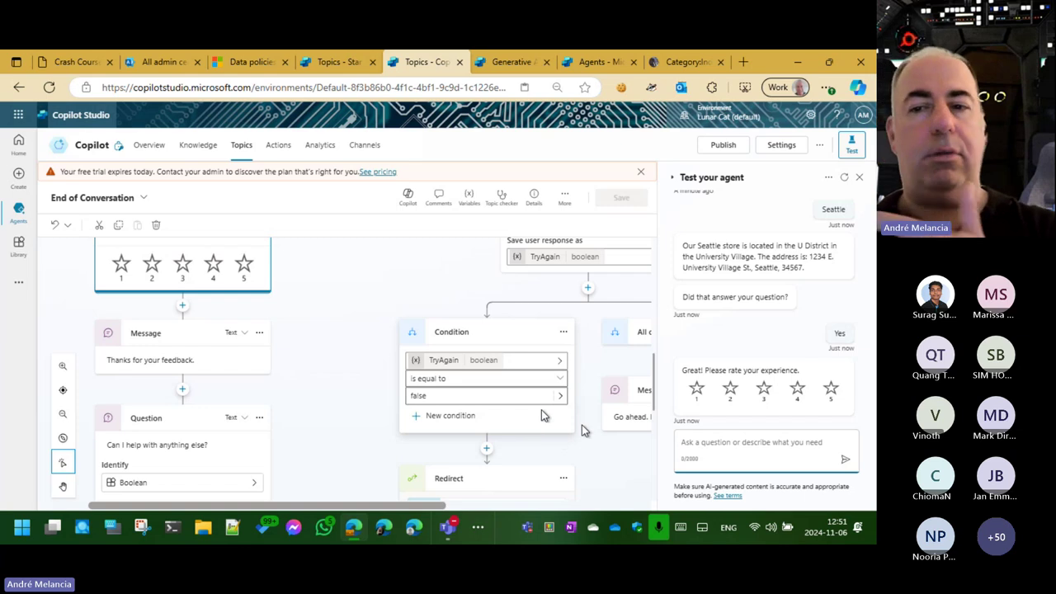
scroll(582, 358, up, 2)
scroll(578, 309, right, 3)
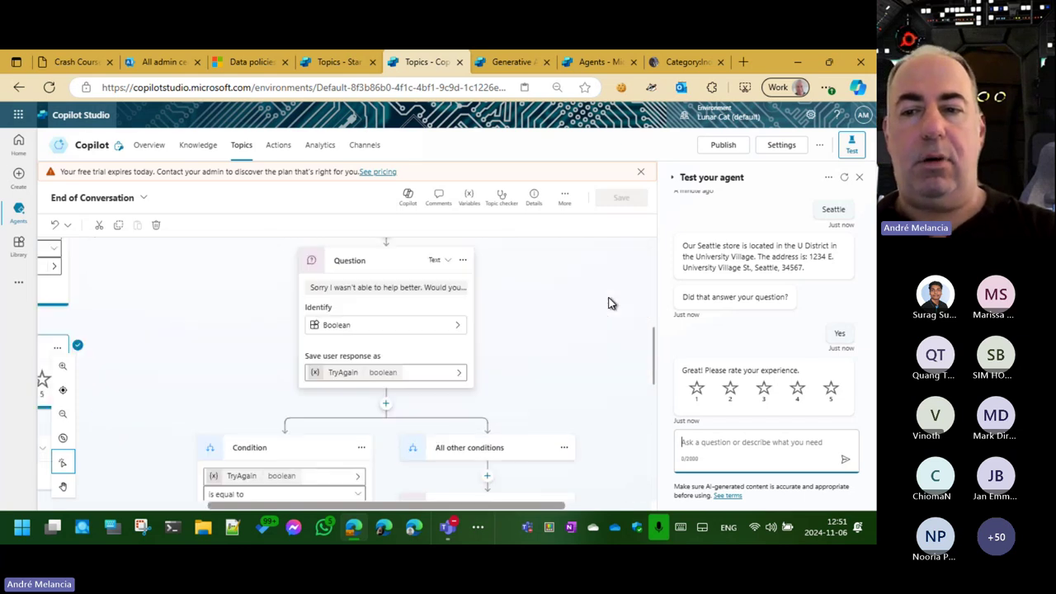
scroll(561, 407, down, 1)
scroll(561, 407, down, 3)
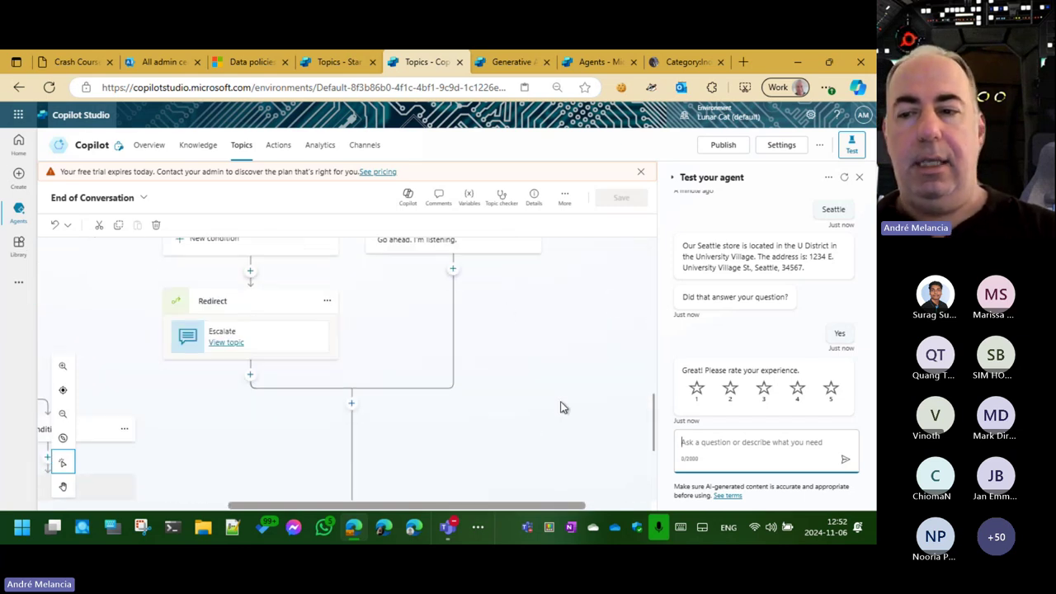
scroll(561, 407, left, 4)
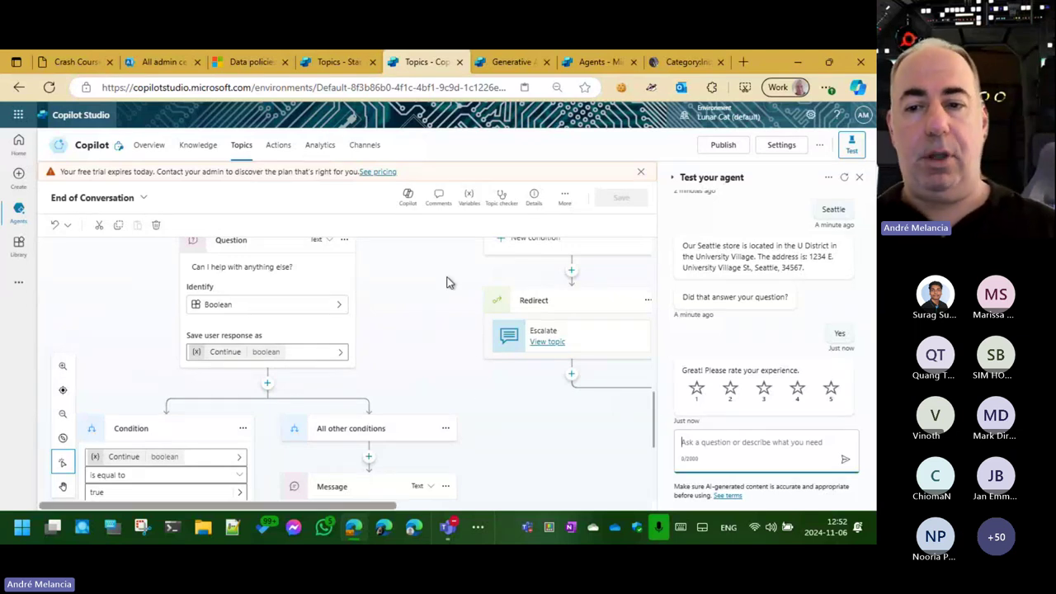
scroll(458, 394, down, 3)
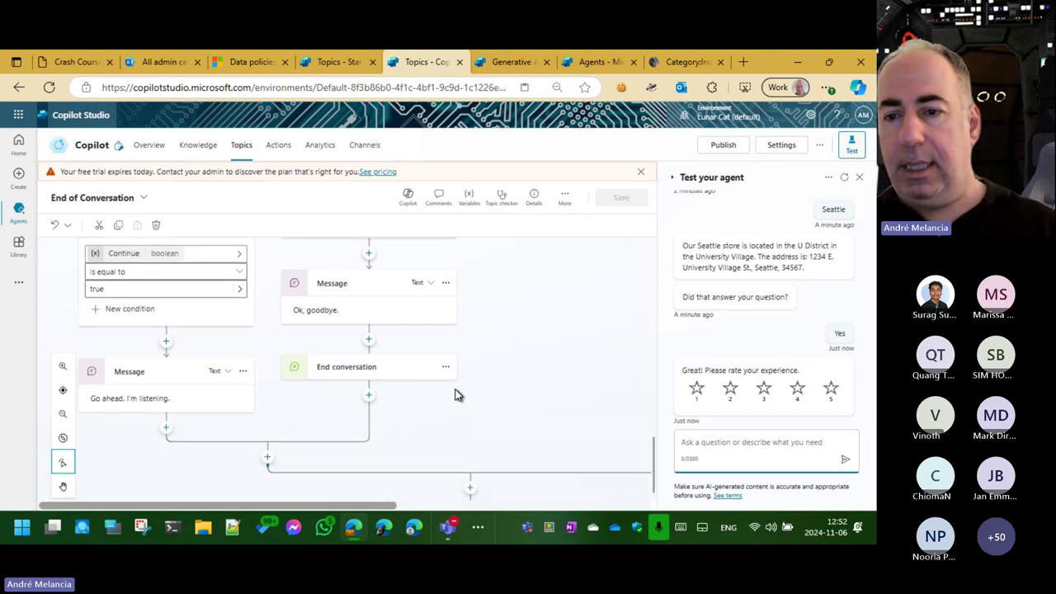
scroll(458, 394, up, 10)
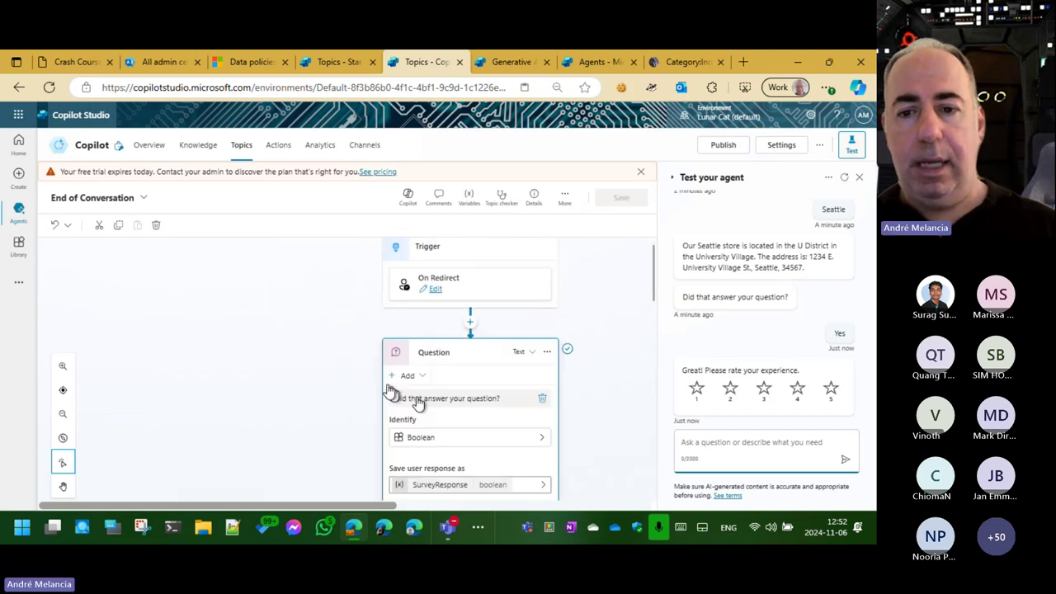
scroll(429, 417, down, 1)
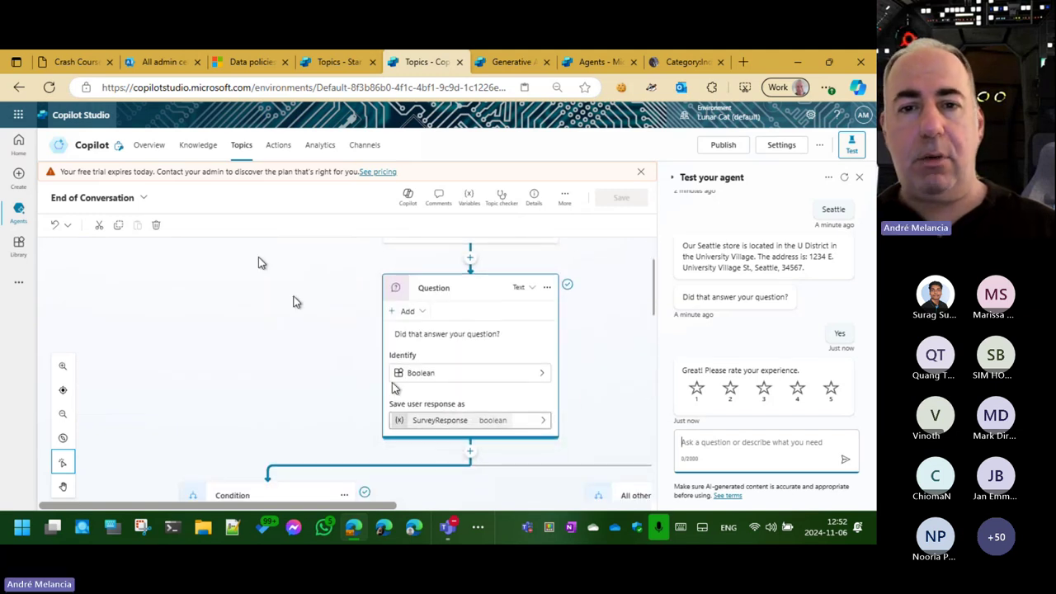
Return to the agent's topic list and start a topic created from a description with Copilot, named "Live test".
click(242, 146)
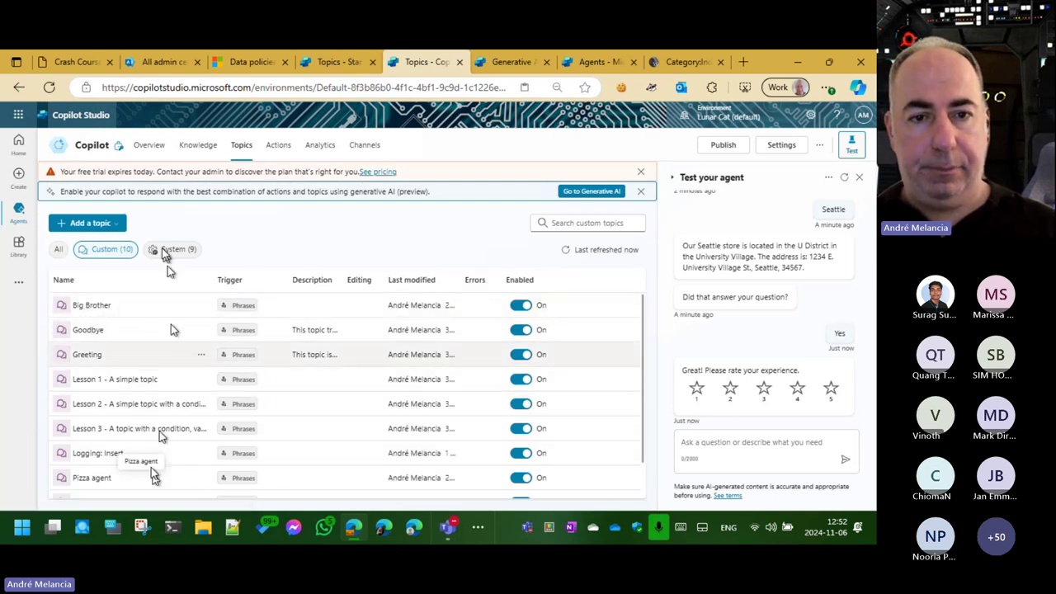
click(89, 225)
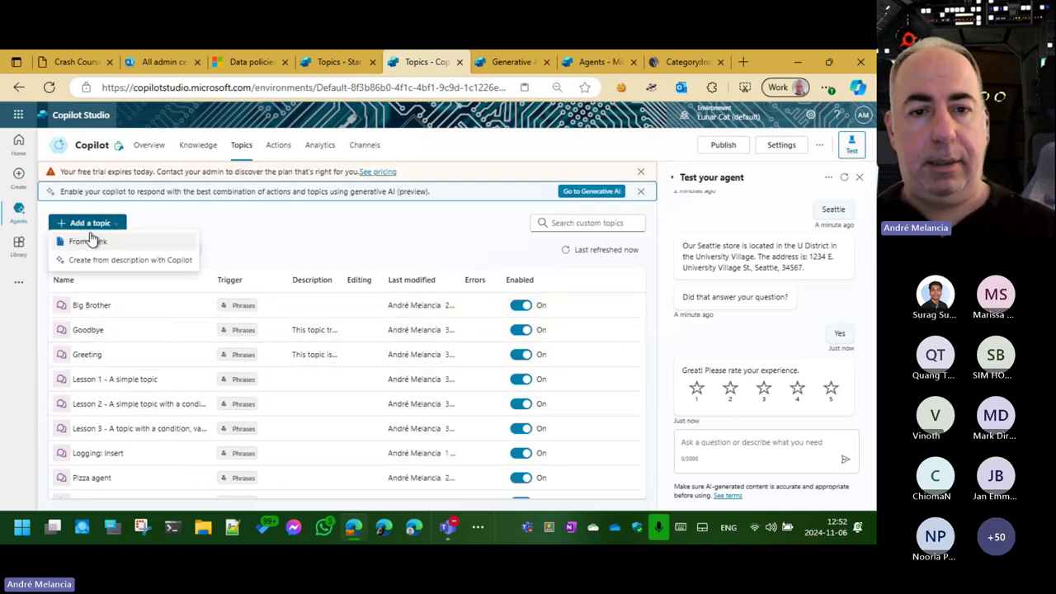
click(130, 263)
click(271, 228)
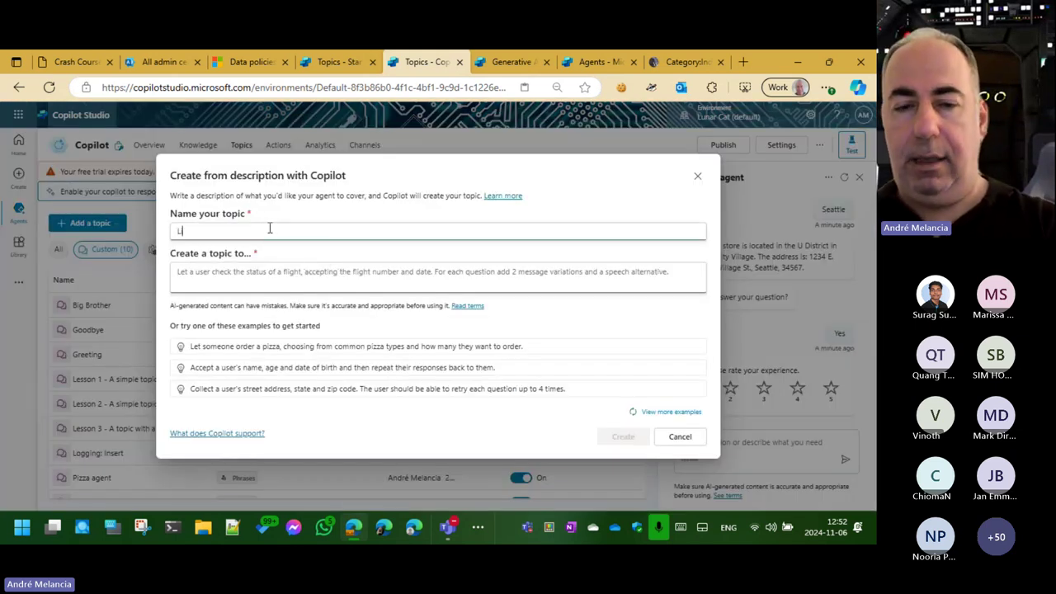
Describe the topic as "Create a topic that has a welcome message then asks age, name and country." and generate it.
click(235, 277)
text(Create a to)
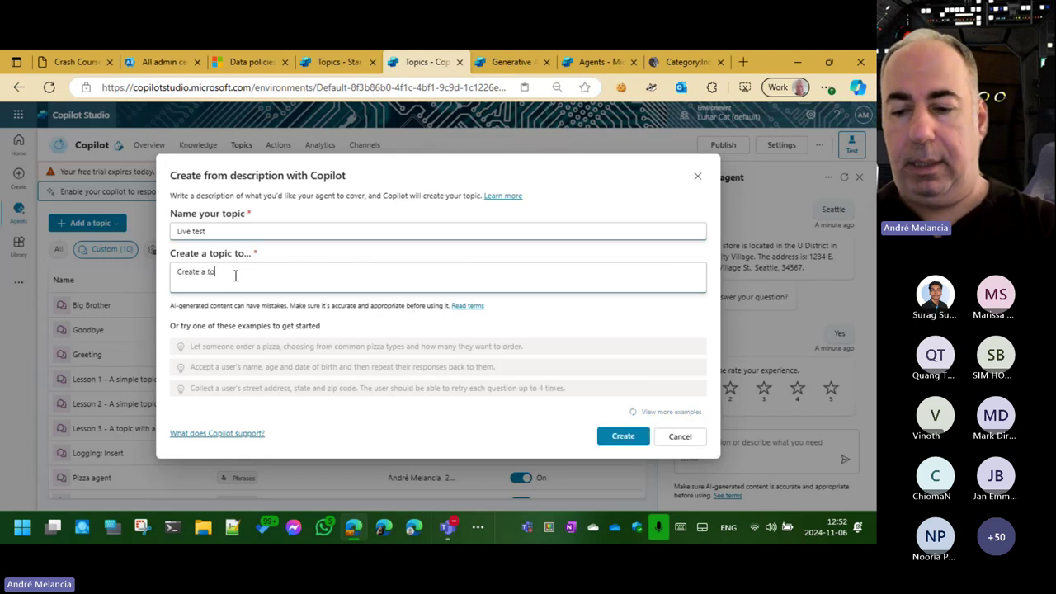
text(pic that has a welcome message then askes)
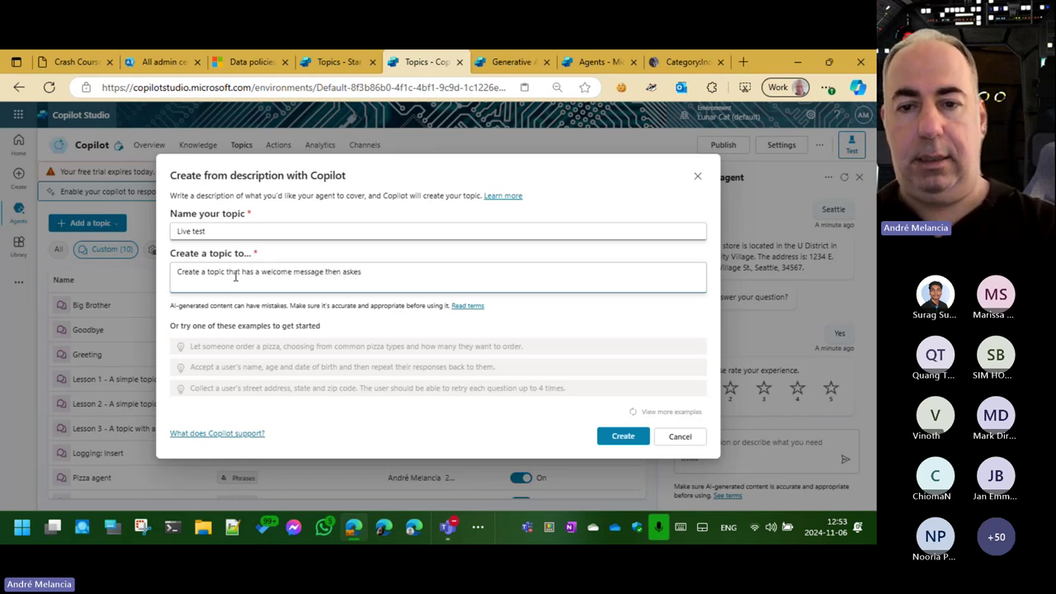
text(where)
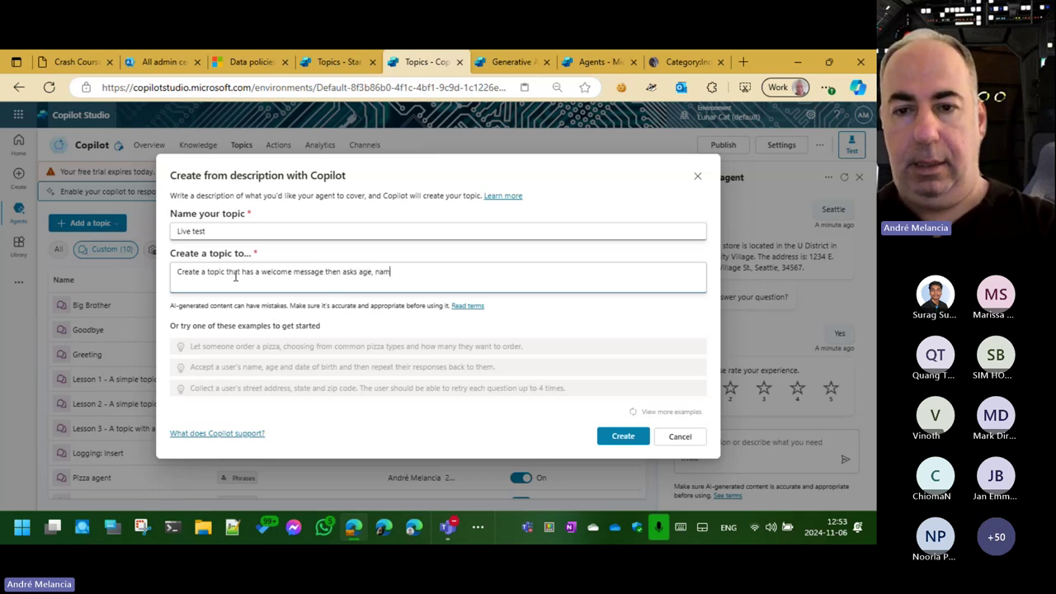
text(e and)
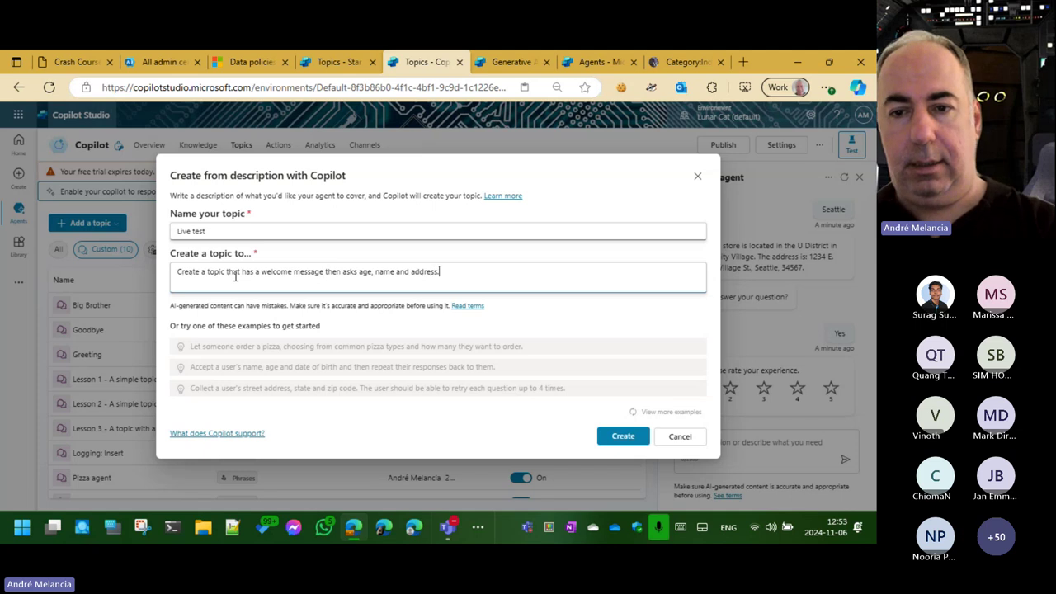
text( address)
key(ctrl+shift+Left)
text(country)
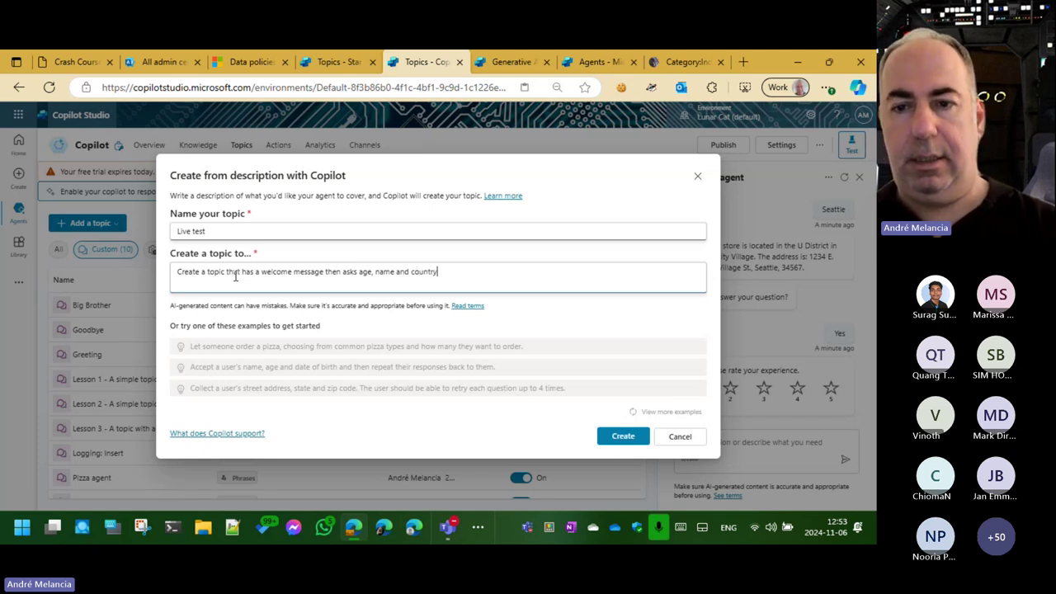
text(.)
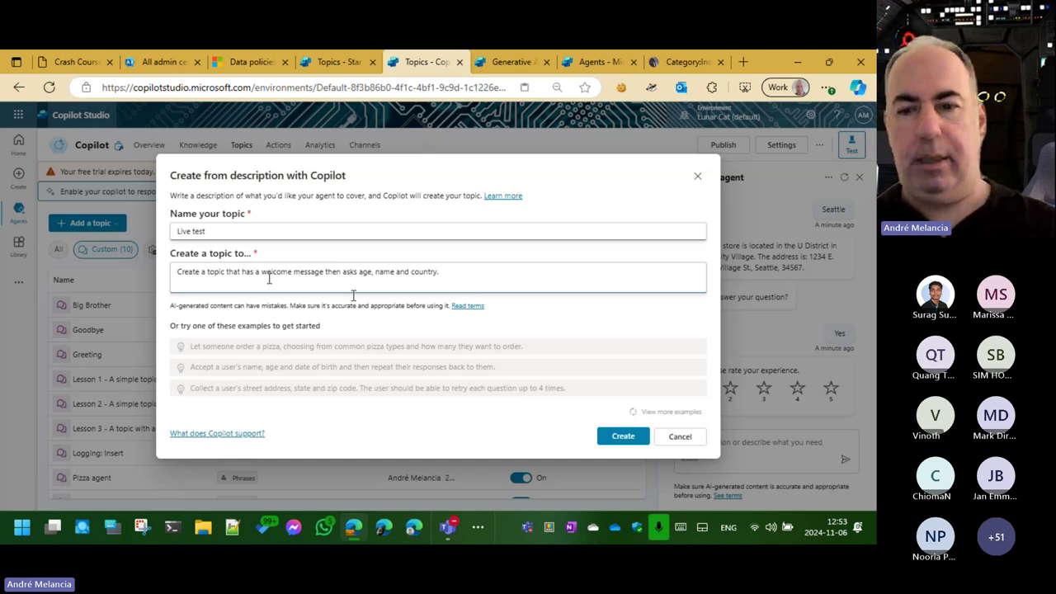
click(632, 436)
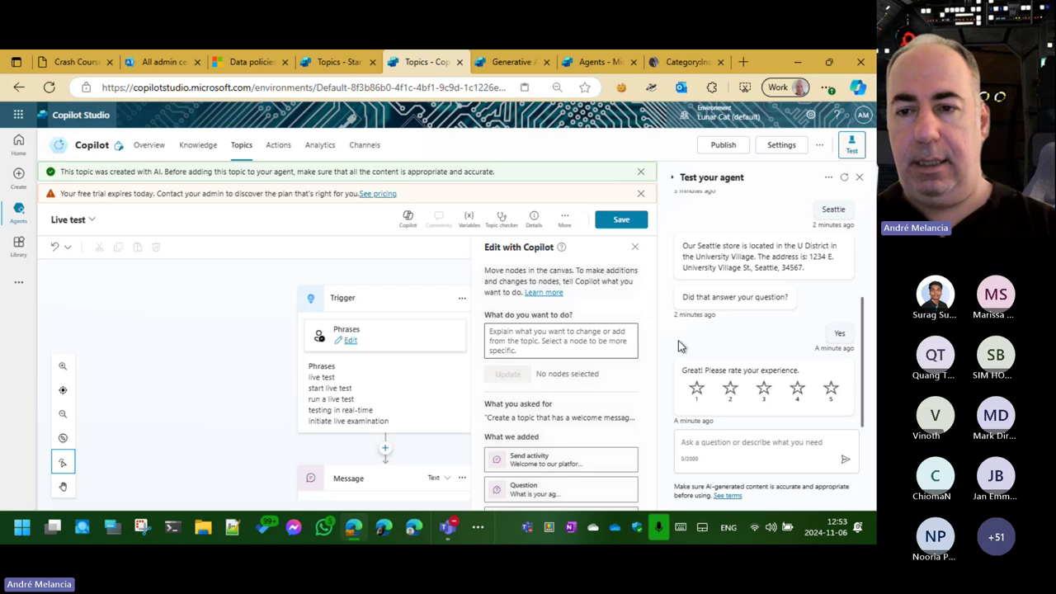
key(ctrl+minus)
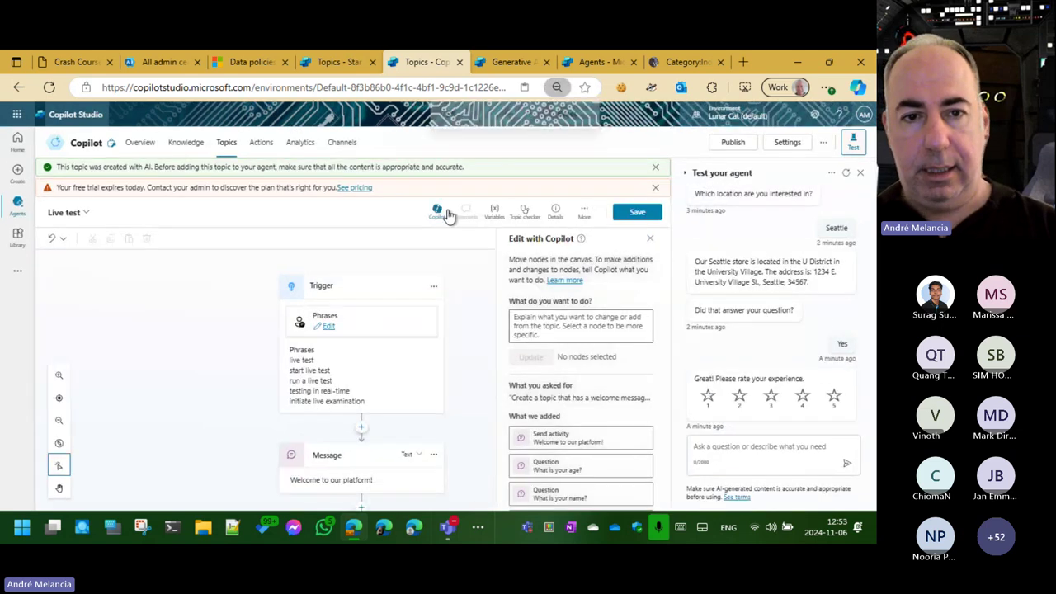
Dismiss the free-trial notice and review the generated topic's trigger phrases, welcome message and question nodes.
click(656, 189)
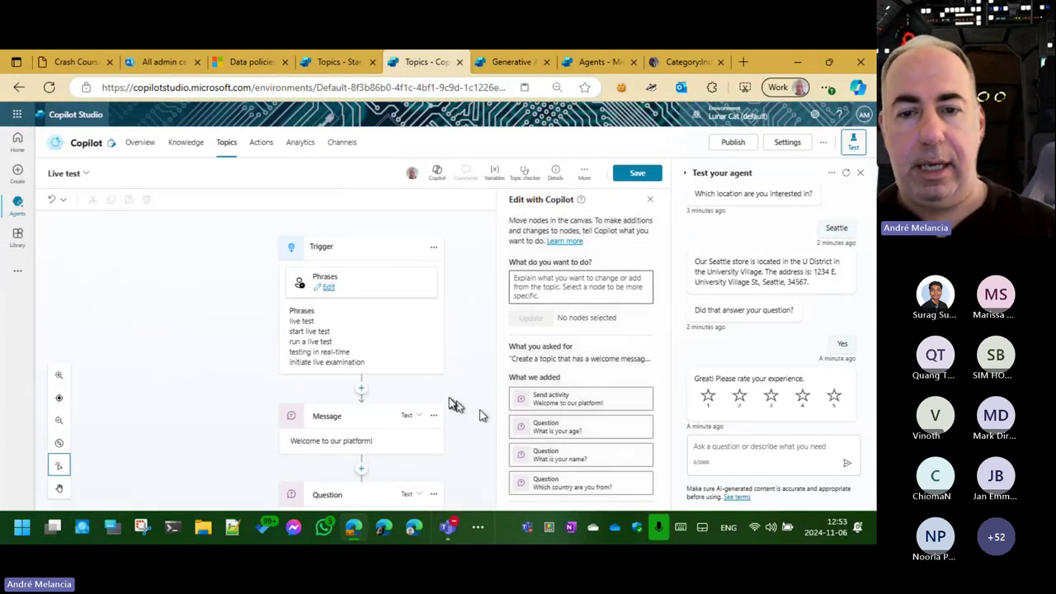
scroll(449, 402, down, 3)
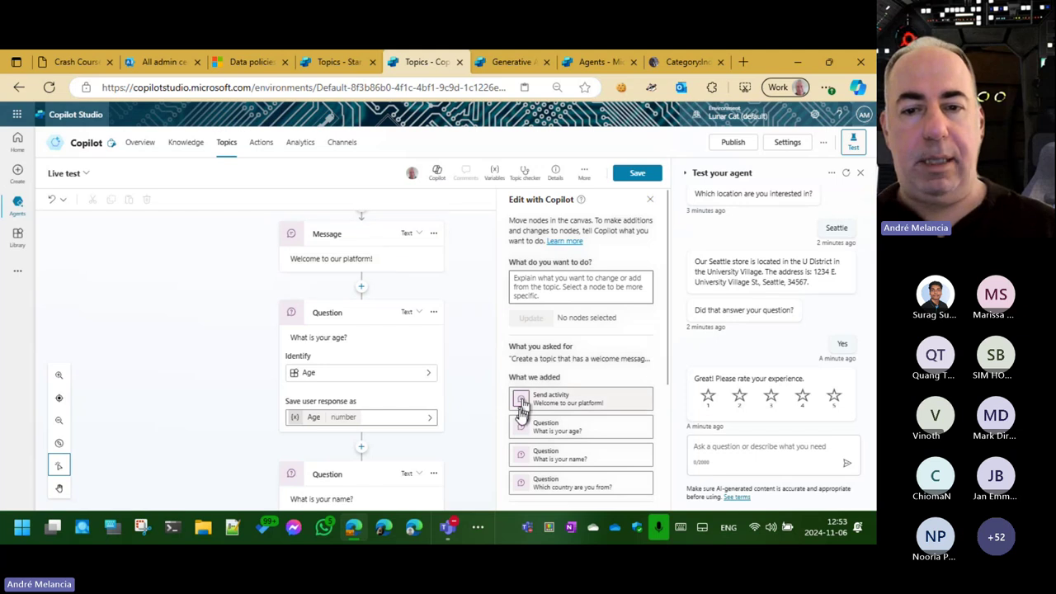
scroll(473, 448, down, 1)
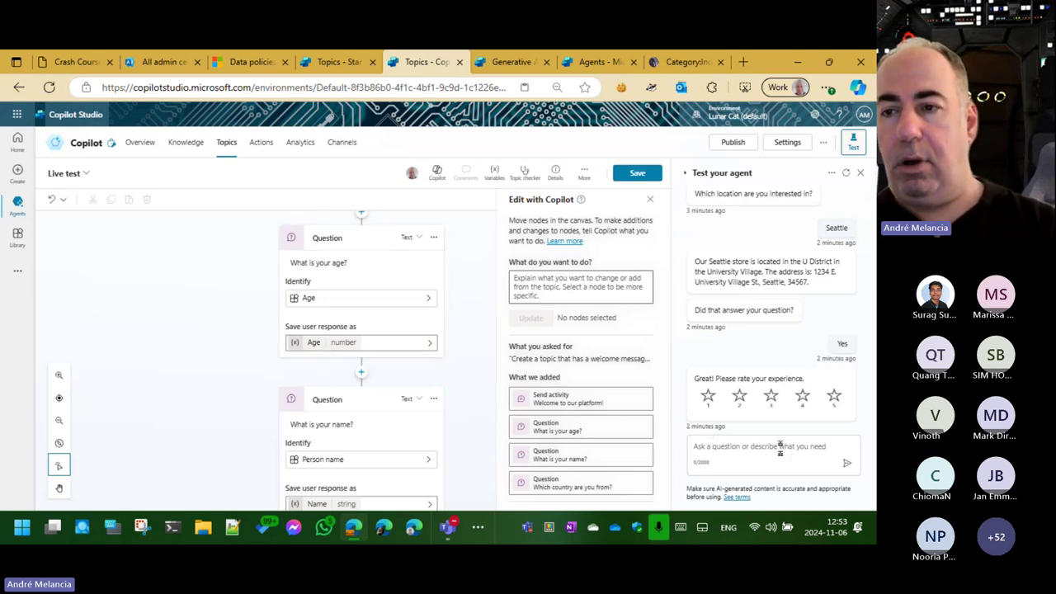
Restart the test chat and trigger the new topic by sending "live test".
click(846, 173)
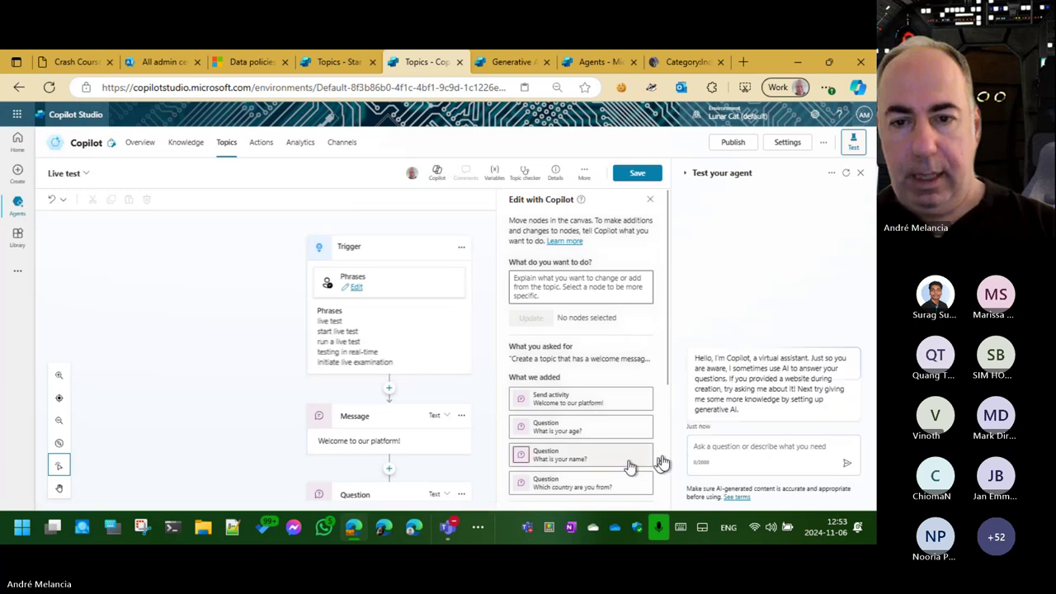
click(743, 444)
text(I)
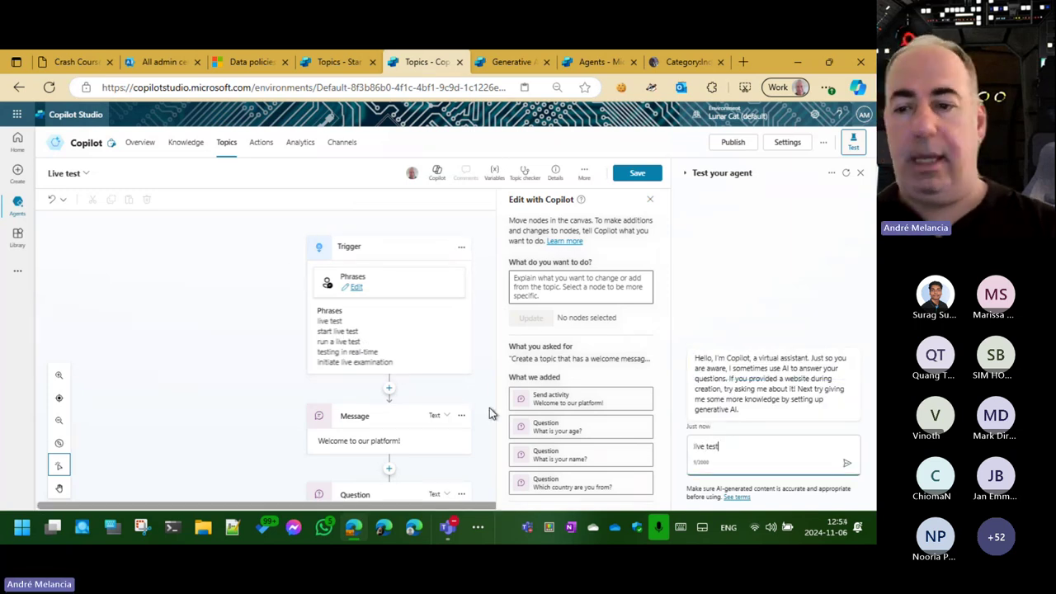
key(Return)
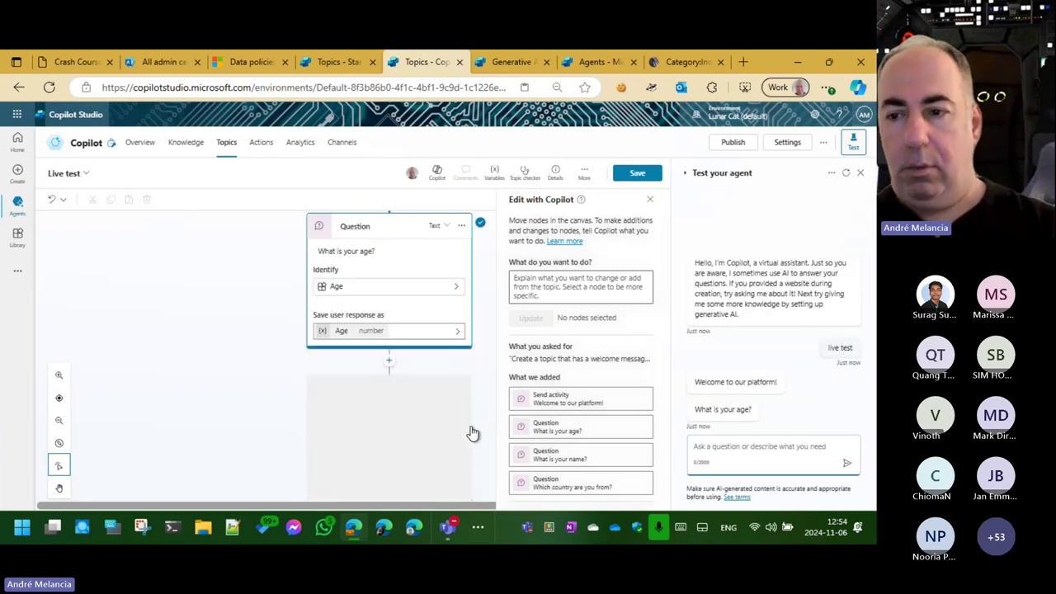
Answer the age question in the test chat with "Abc", and answer it again with 123.
click(747, 445)
text(40)
key(Return)
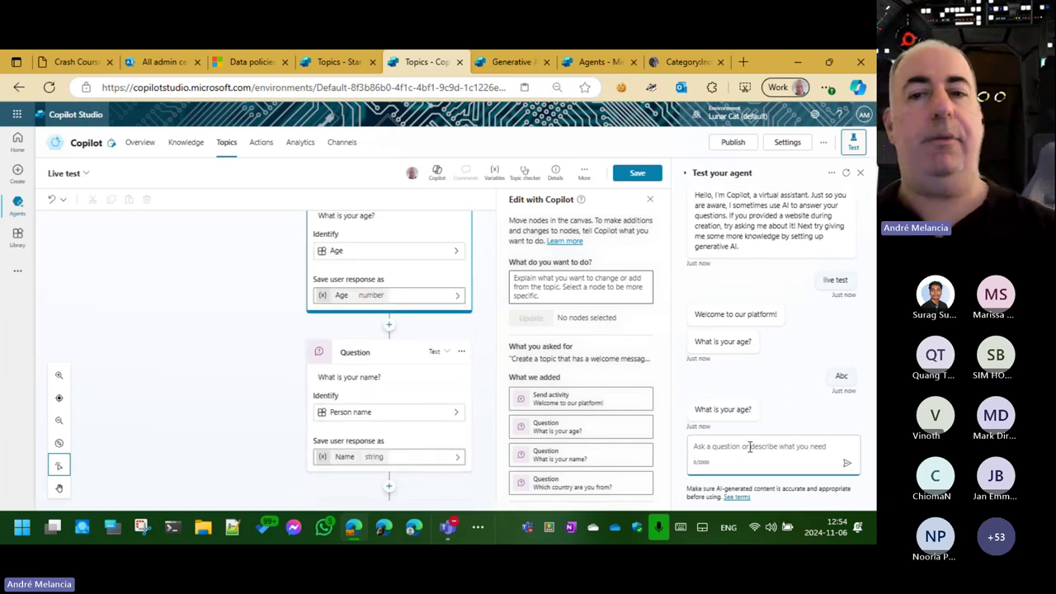
text(123)
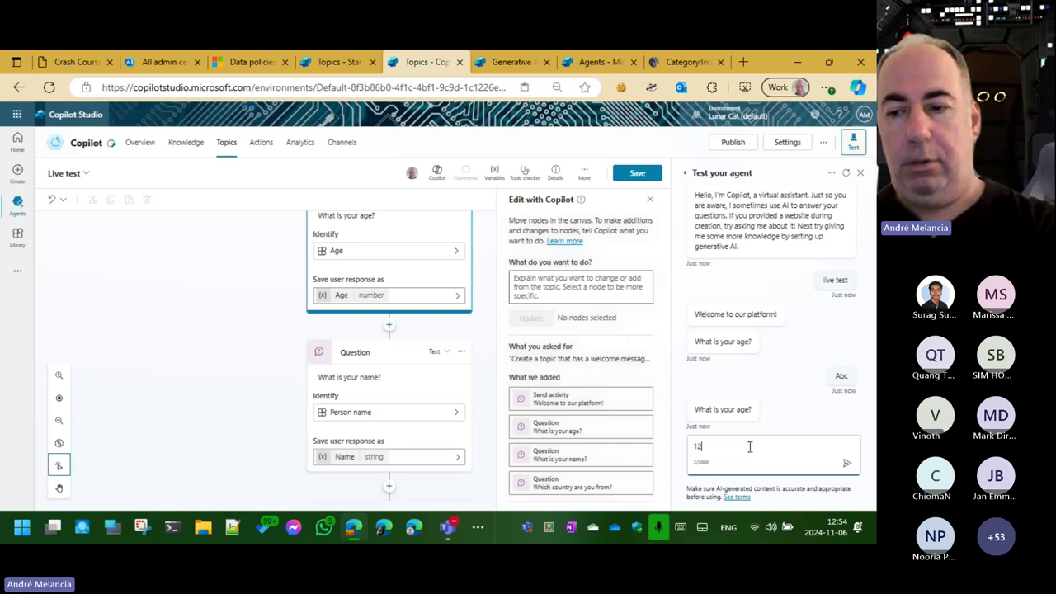
key(Return)
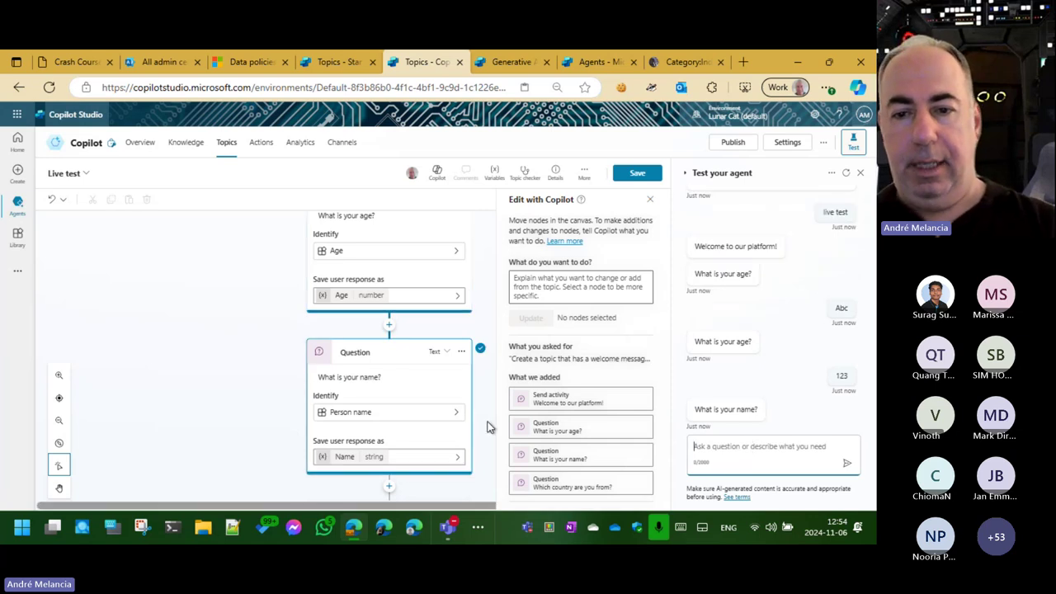
Answer the name question in the test chat with "Dude" and the country question with "Mars".
scroll(488, 424, down, 3)
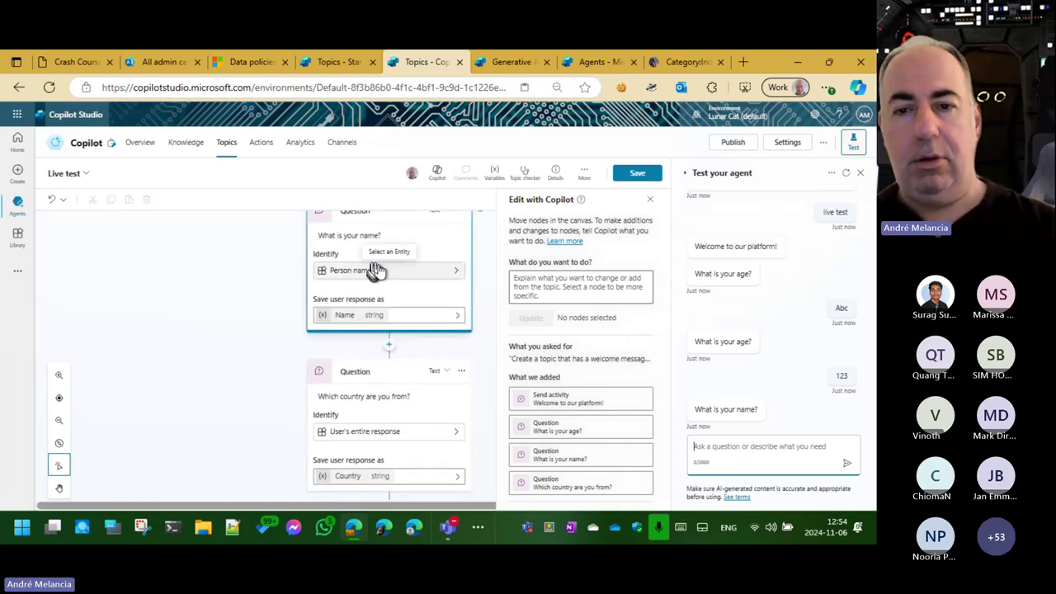
click(715, 446)
text(Dude)
key(Return)
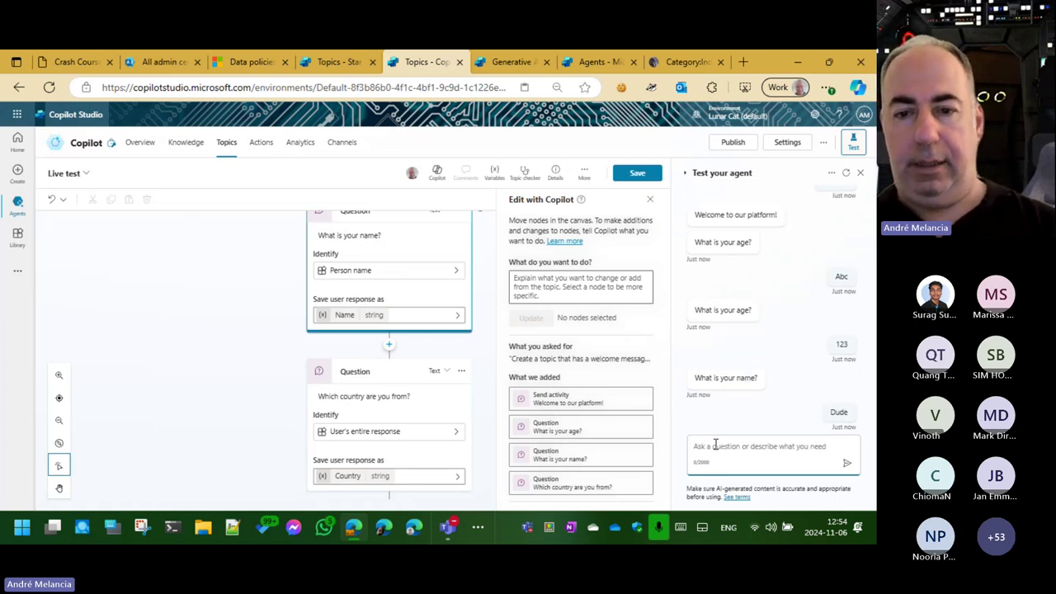
scroll(409, 424, down, 1)
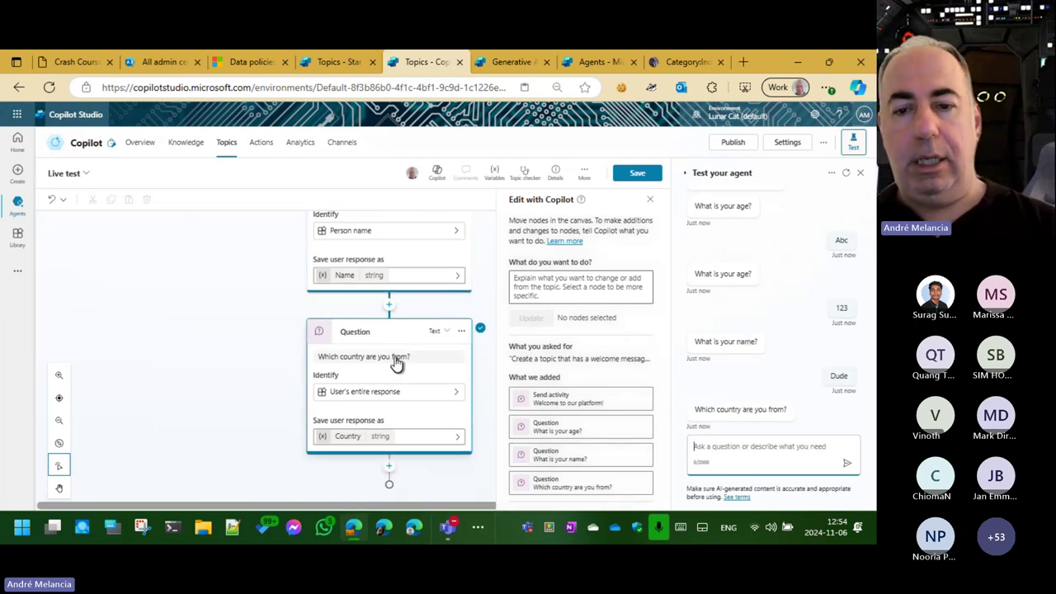
click(778, 444)
text(M)
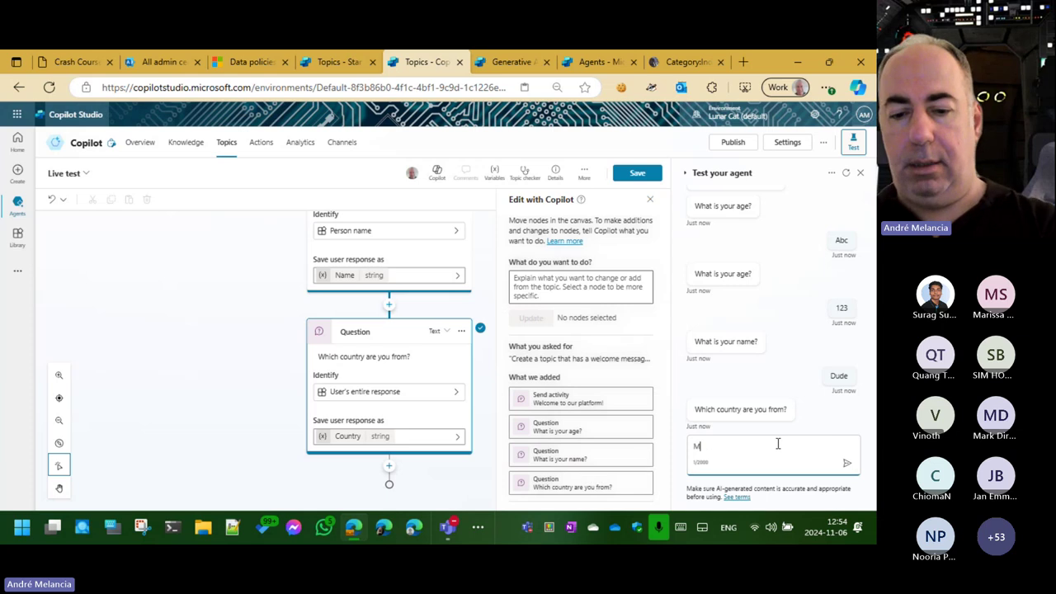
text(ars)
key(Return)
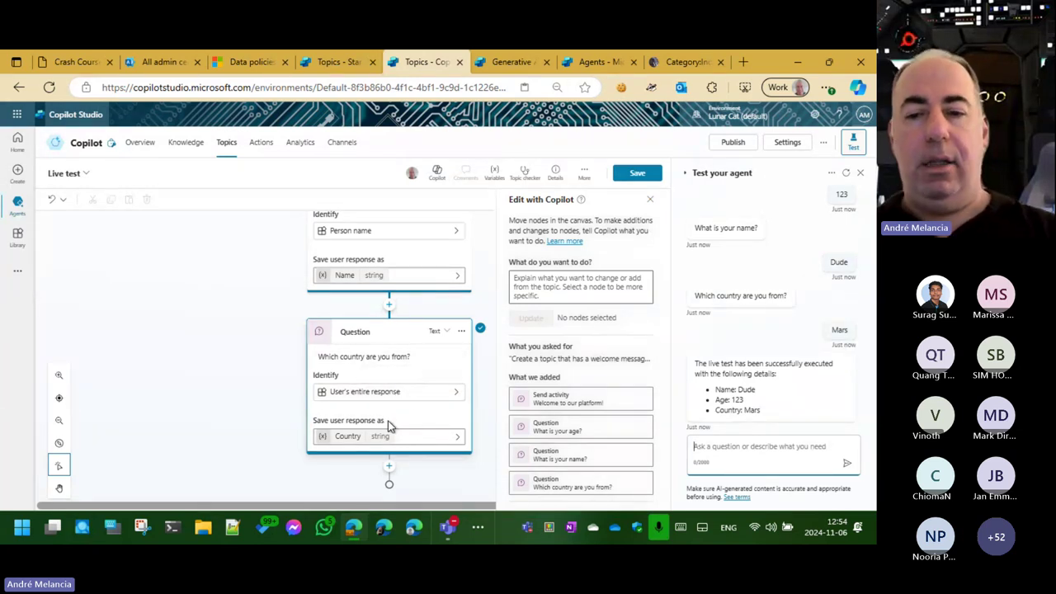
Examine the entity types available for the country question's Identify setting, from multiple choice options to zip code, without changing the selection.
click(454, 402)
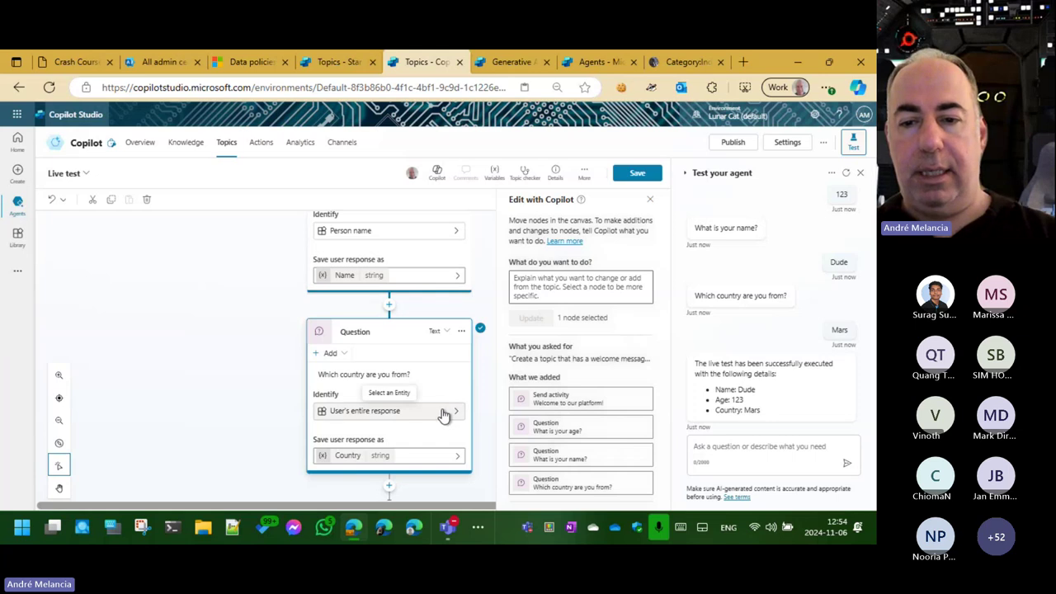
click(444, 413)
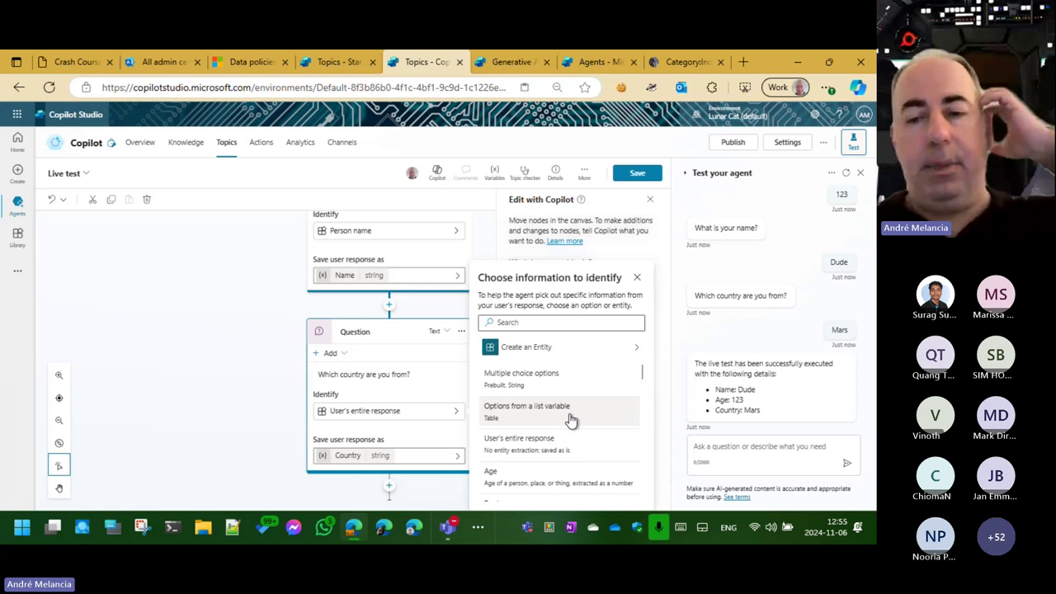
scroll(547, 464, down, 1)
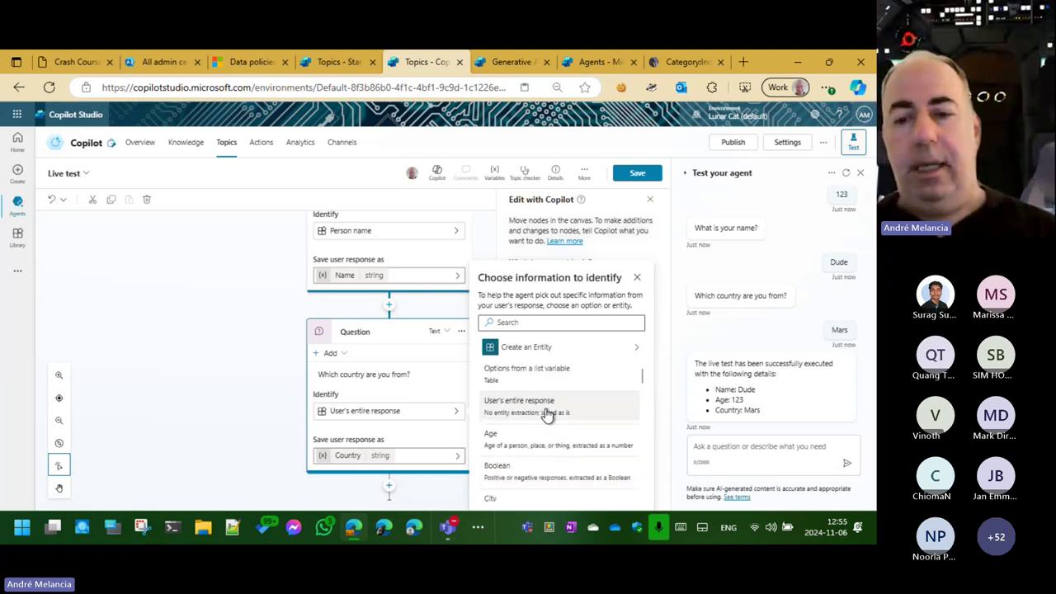
scroll(547, 415, down, 2)
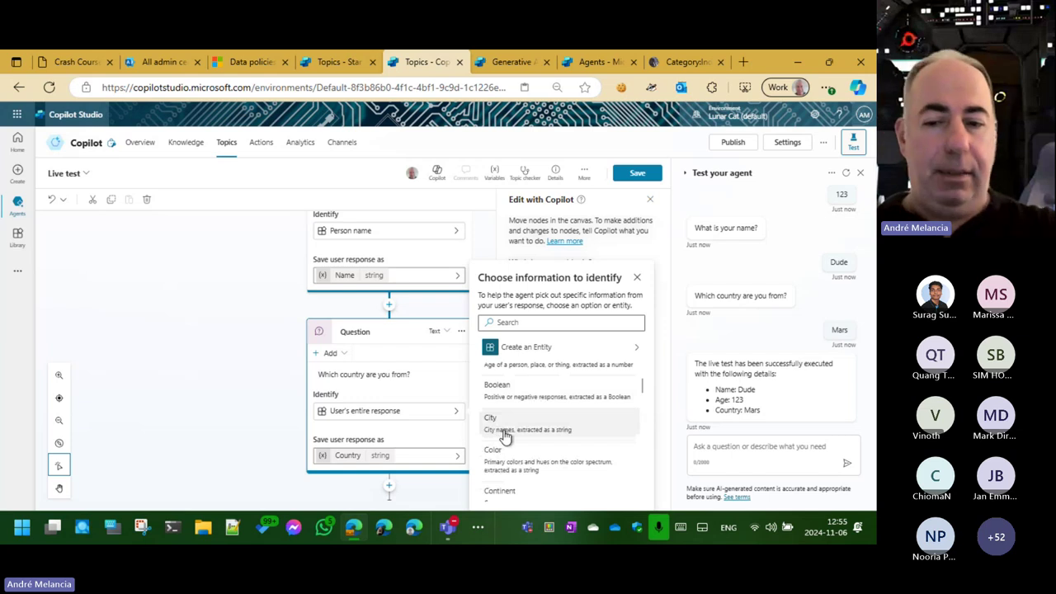
scroll(514, 487, down, 2)
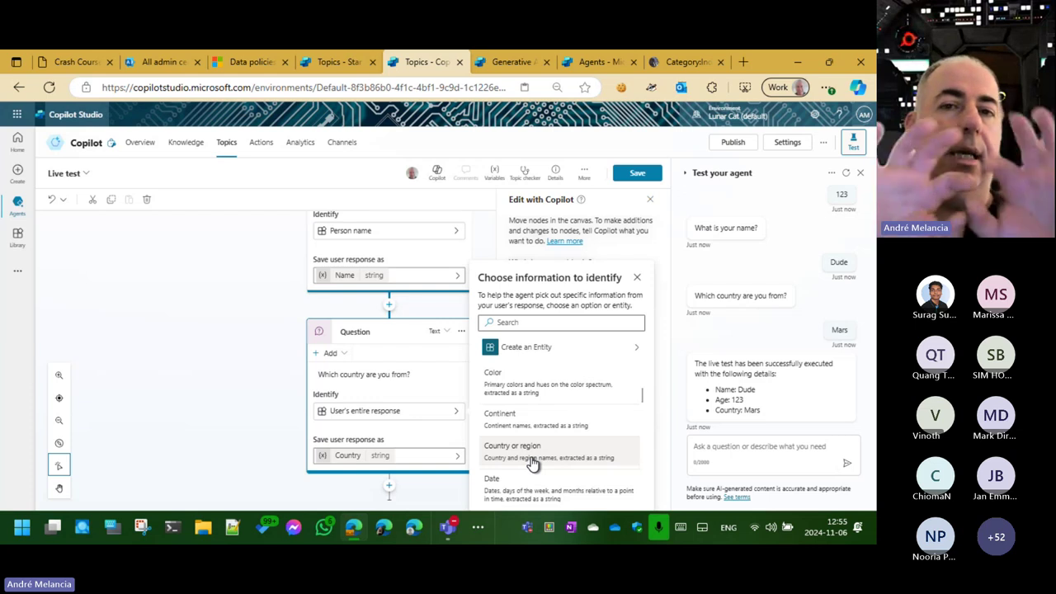
scroll(532, 464, down, 3)
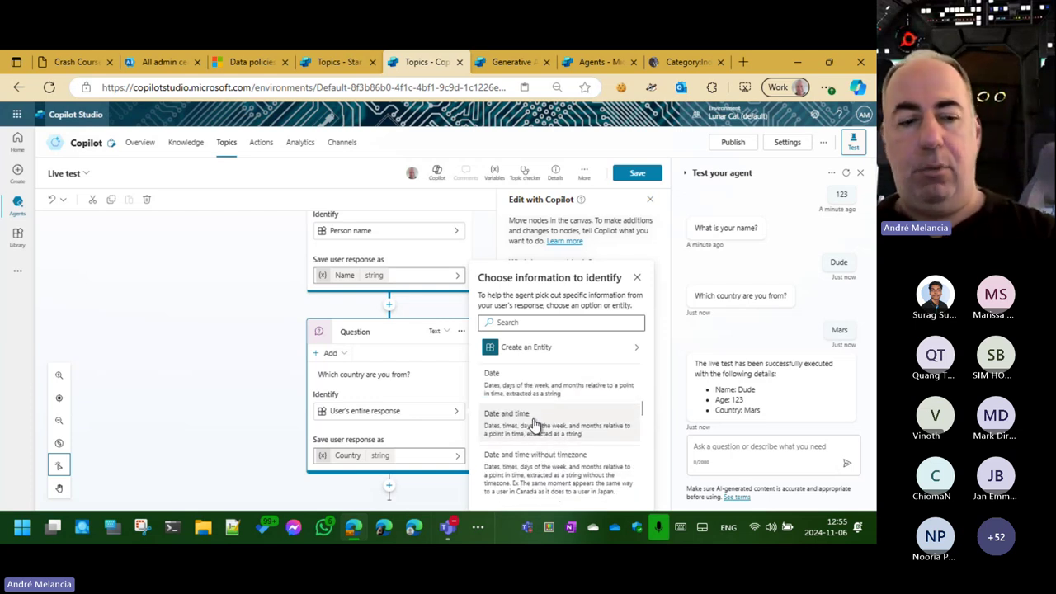
scroll(534, 424, down, 1)
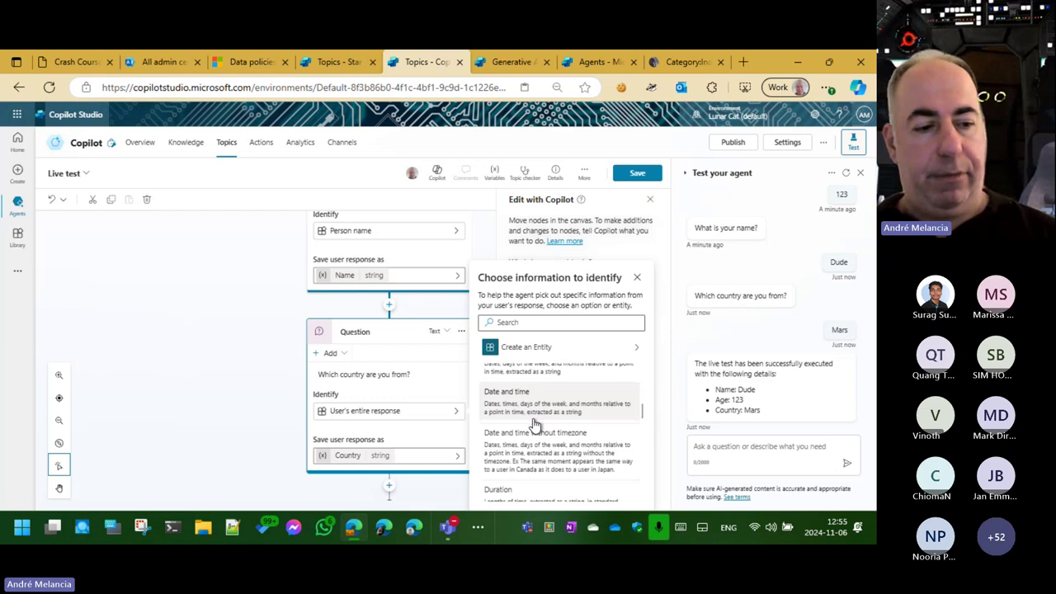
scroll(533, 424, down, 1)
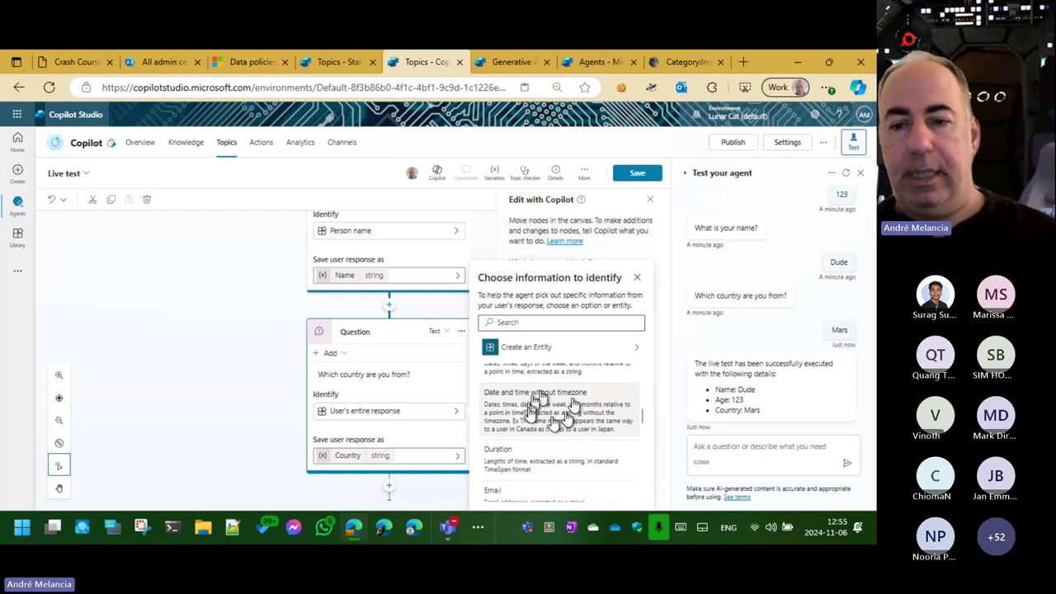
scroll(579, 477, down, 5)
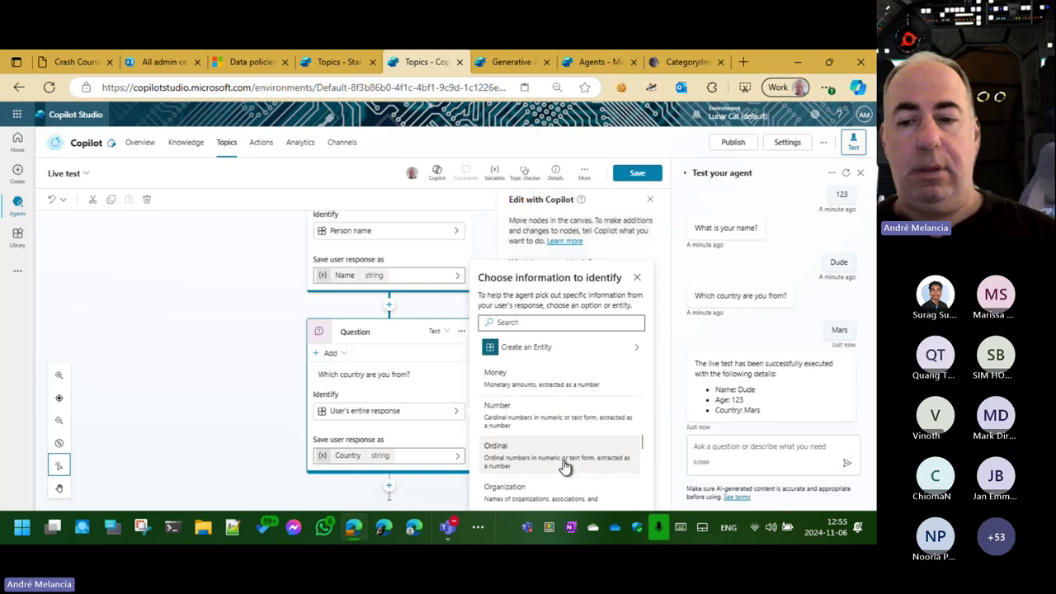
scroll(562, 467, down, 3)
scroll(565, 467, down, 2)
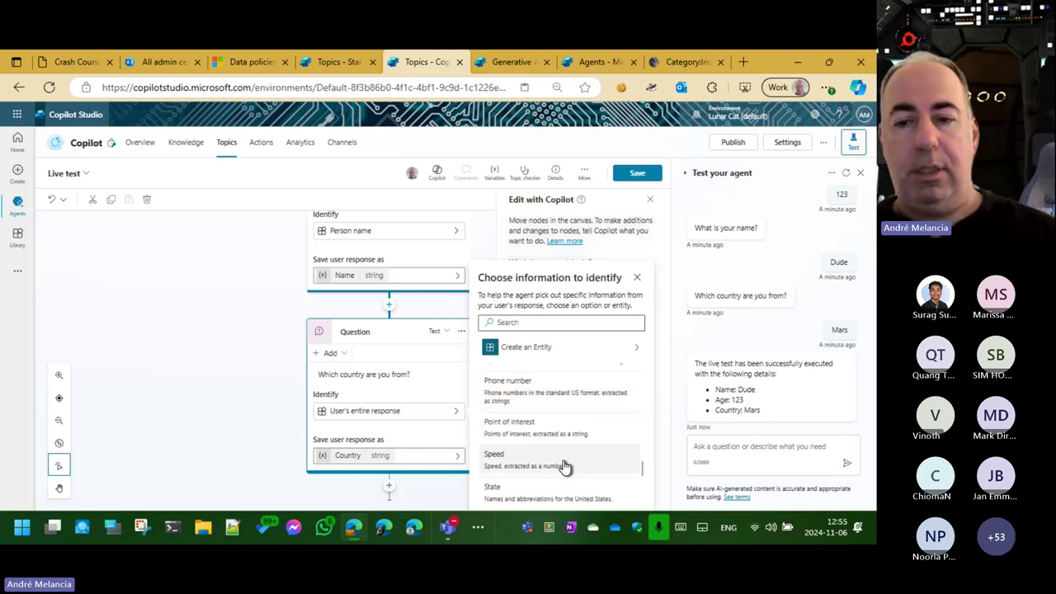
scroll(564, 467, down, 2)
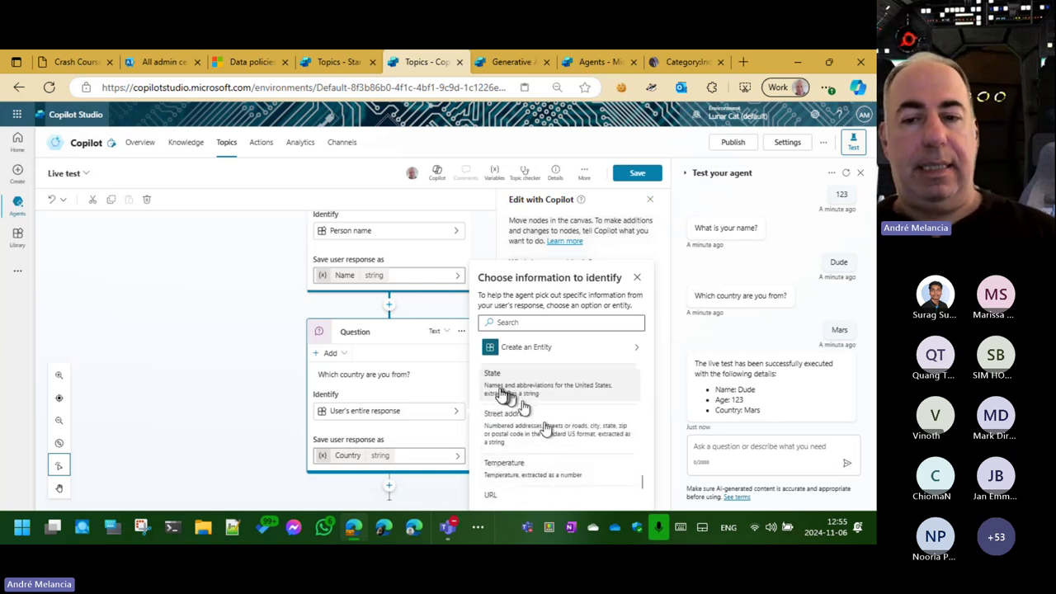
scroll(568, 481, down, 2)
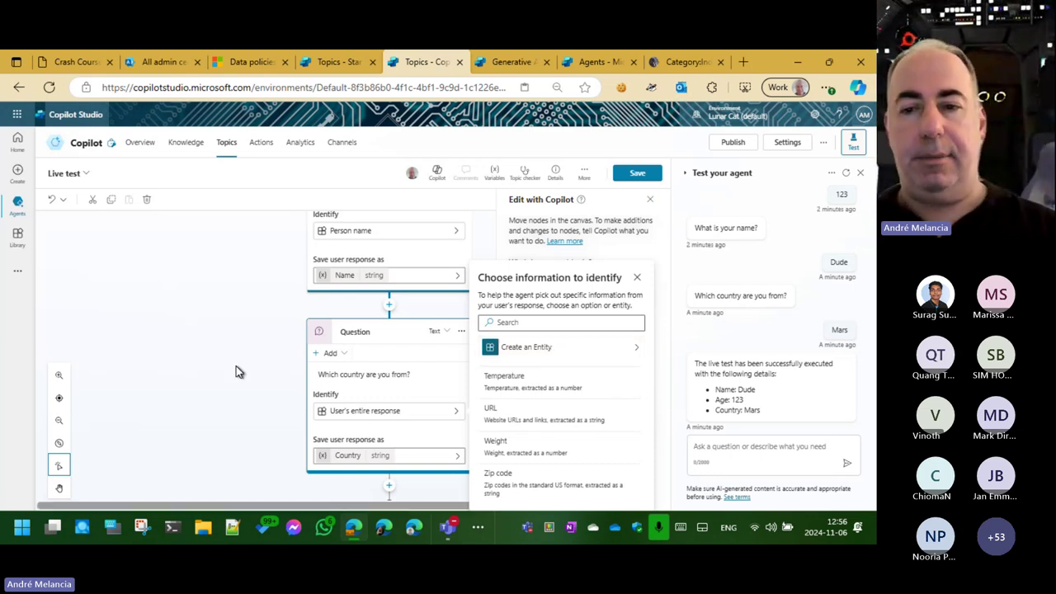
click(460, 351)
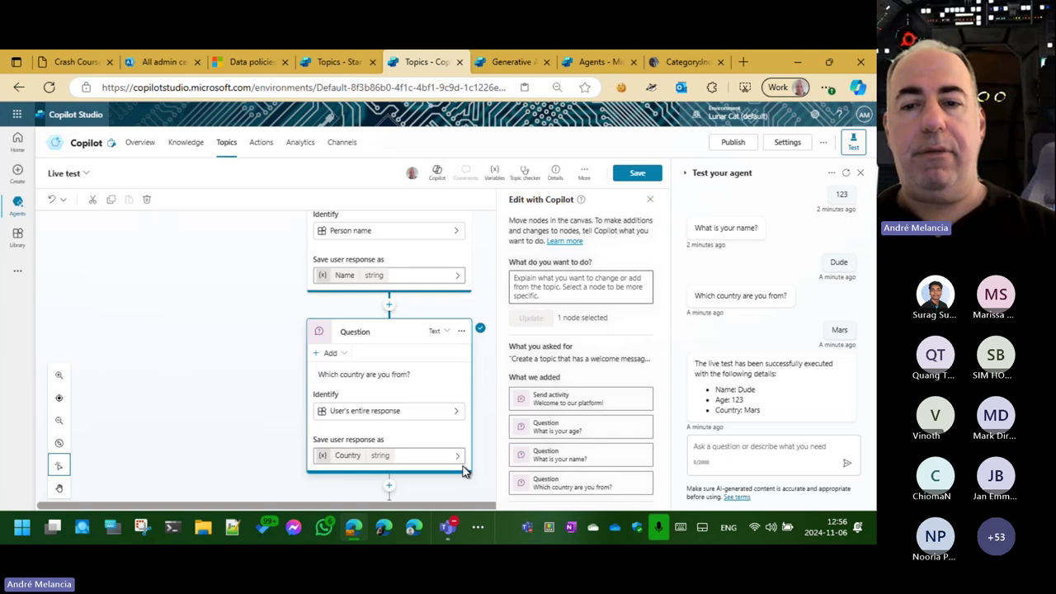
scroll(462, 472, down, 1)
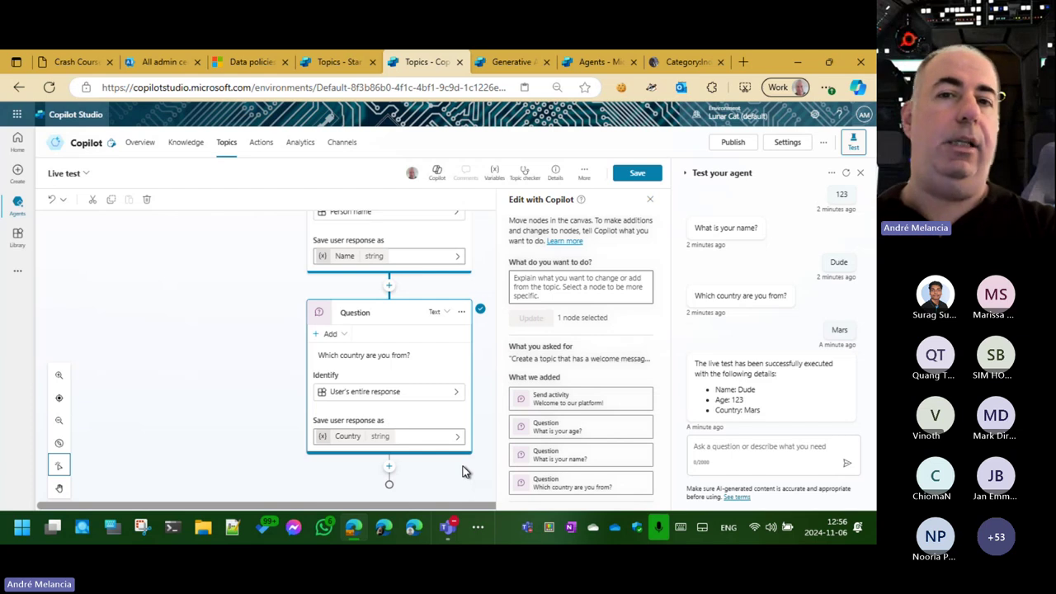
Switch to the Azure portal, search for "sql", and open the query editor of the AndyTarantula SQL database.
key(alt+Tab)
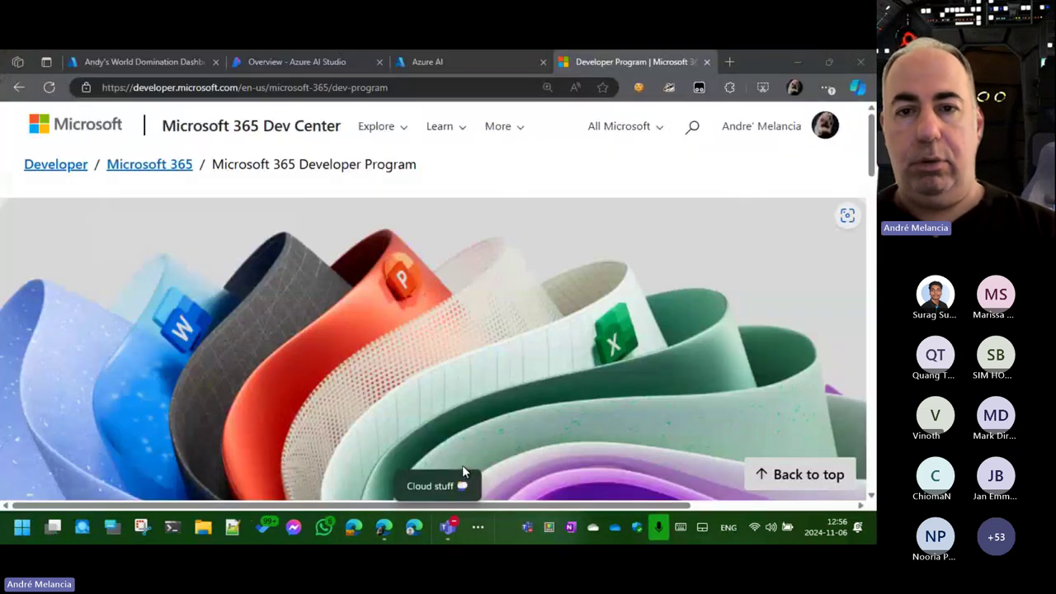
click(127, 61)
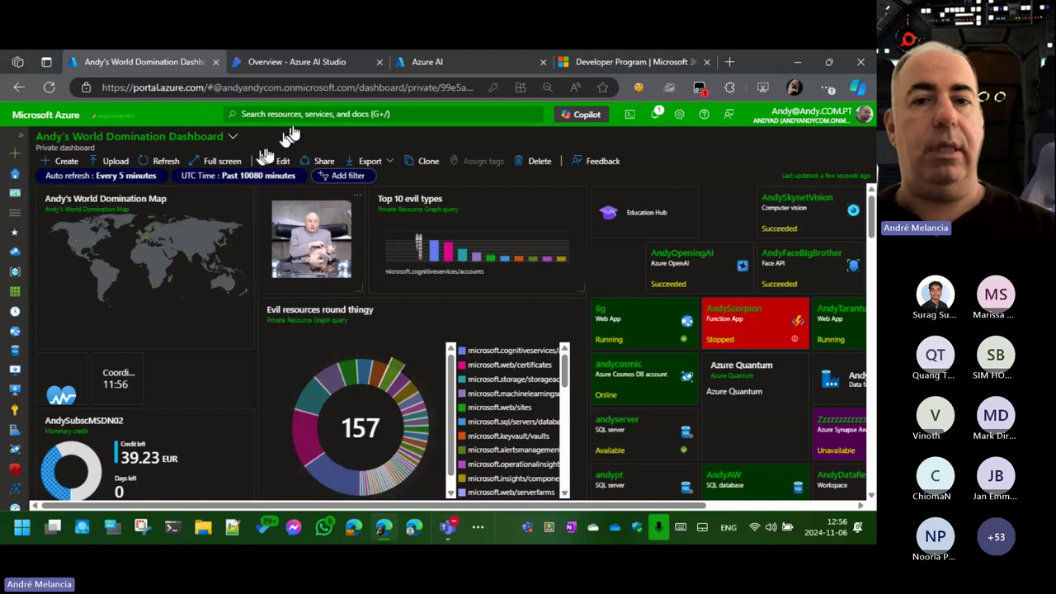
click(283, 114)
text(sql)
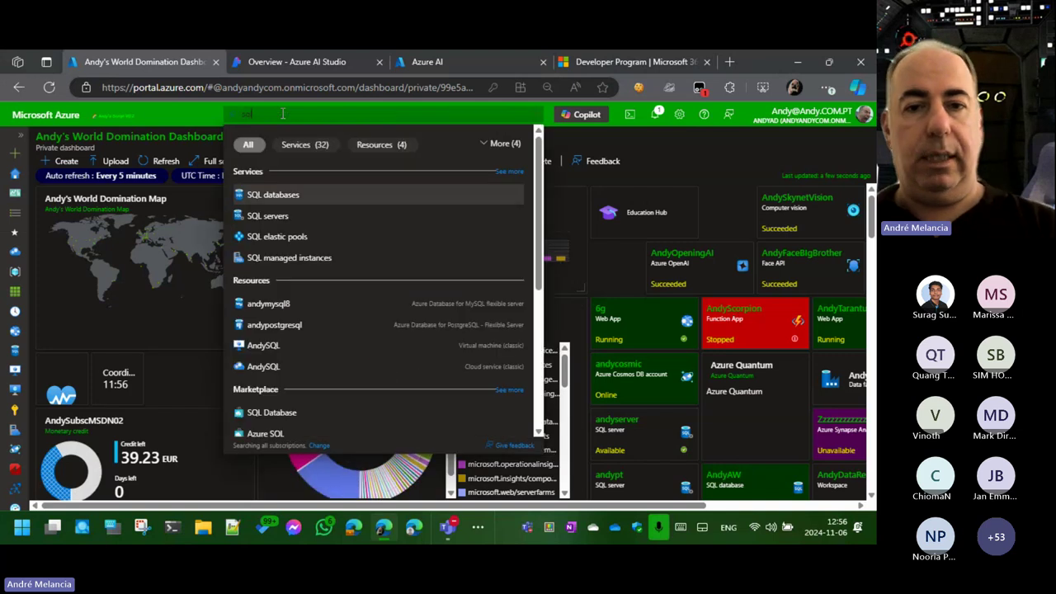
click(288, 205)
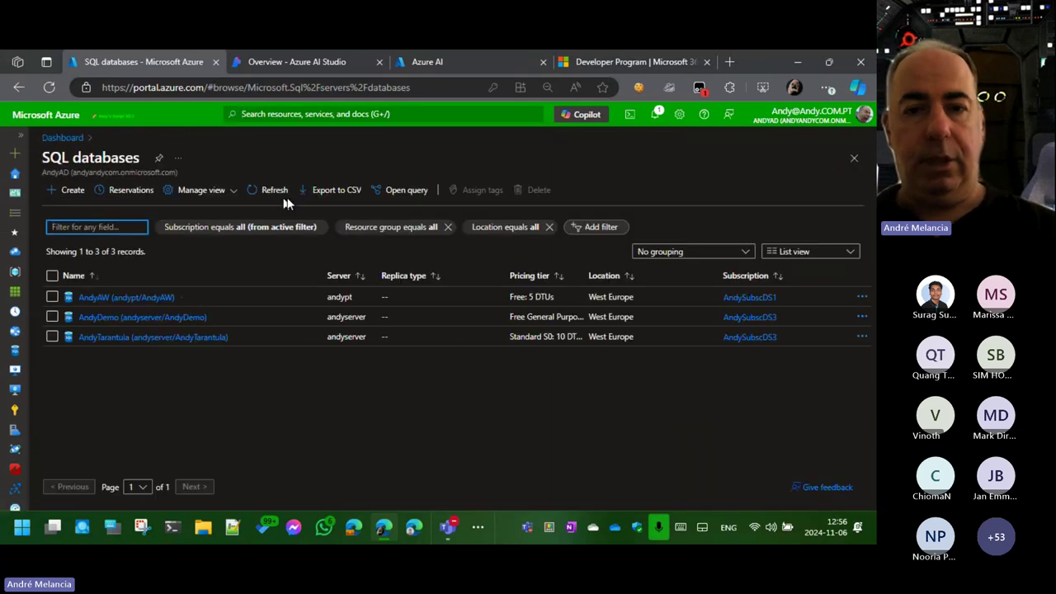
click(124, 335)
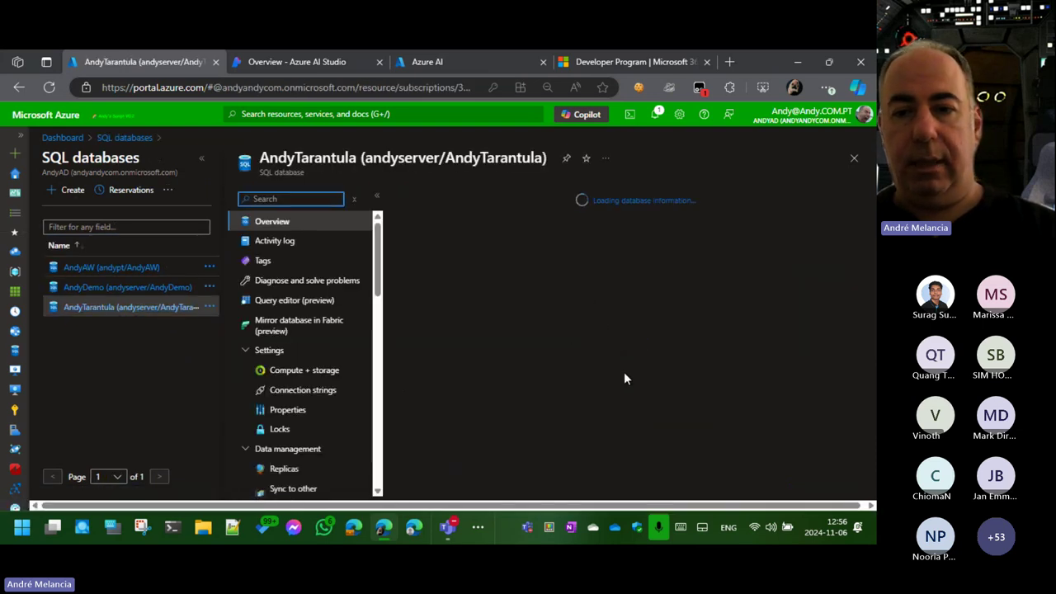
click(301, 300)
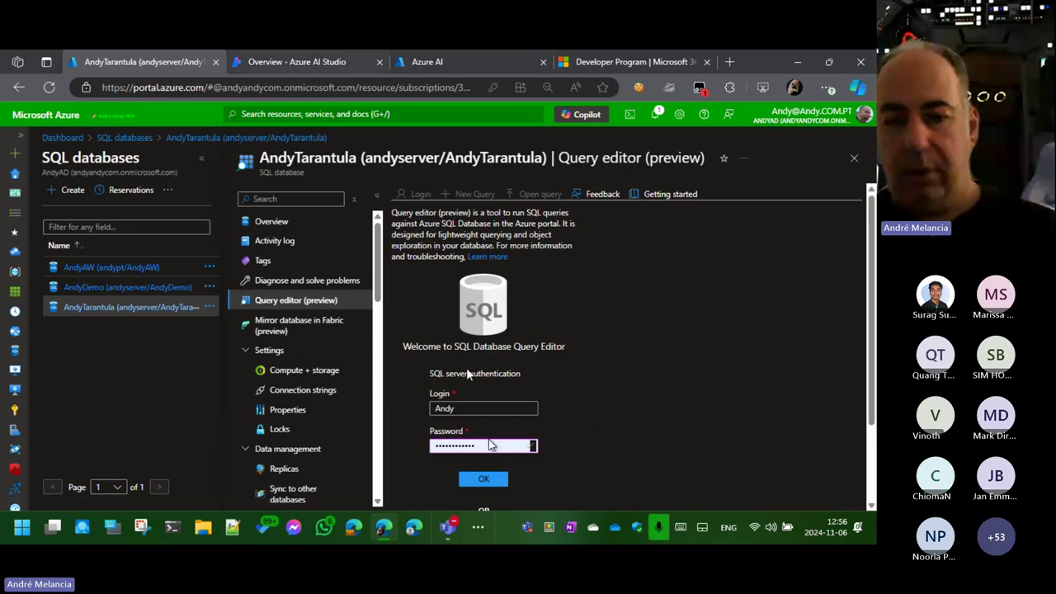
Switch to SQL Server Management Studio and run "SELECT * FROM MI6Intelligence ORDER BY ID DESC;" on the AndyTarantula database.
click(478, 531)
click(512, 482)
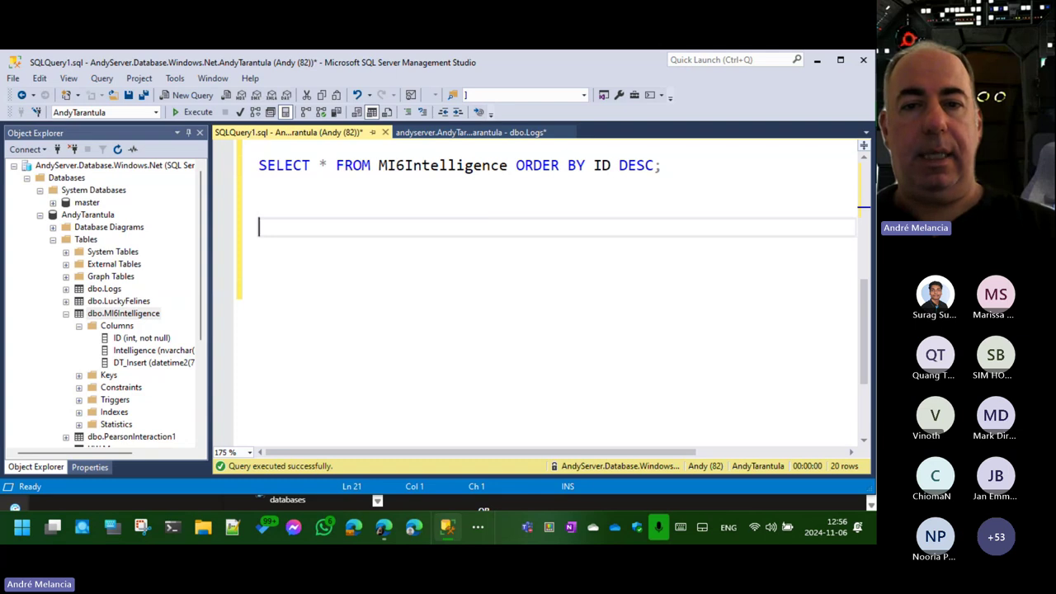
click(276, 148)
key(shift+Down)
key(shift+Down)
key(F5)
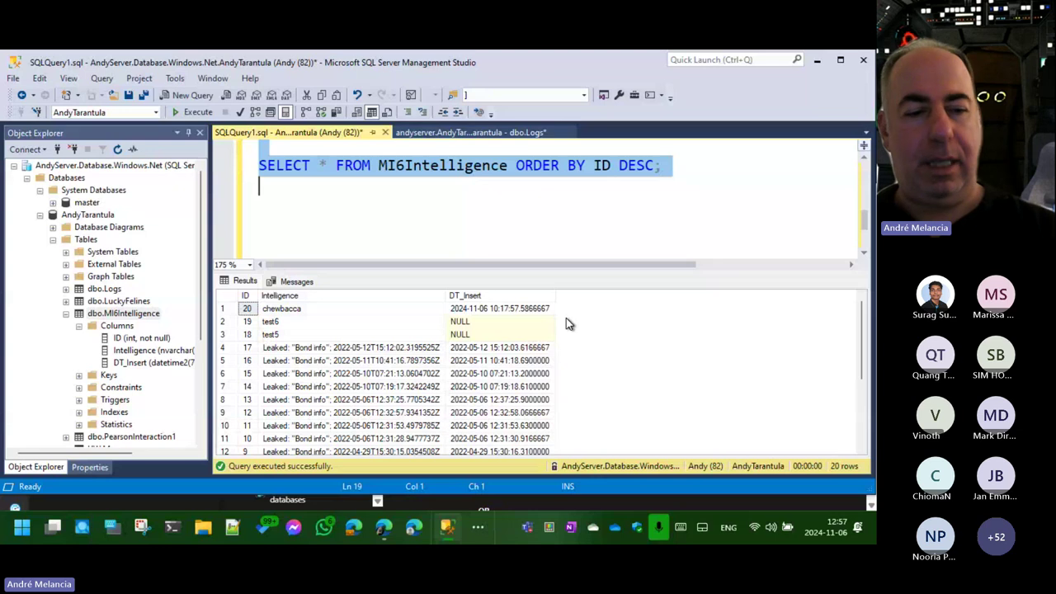
Switch back to Copilot Studio and return to the topic list, leaving the Live test topic without saving.
key(alt+Tab)
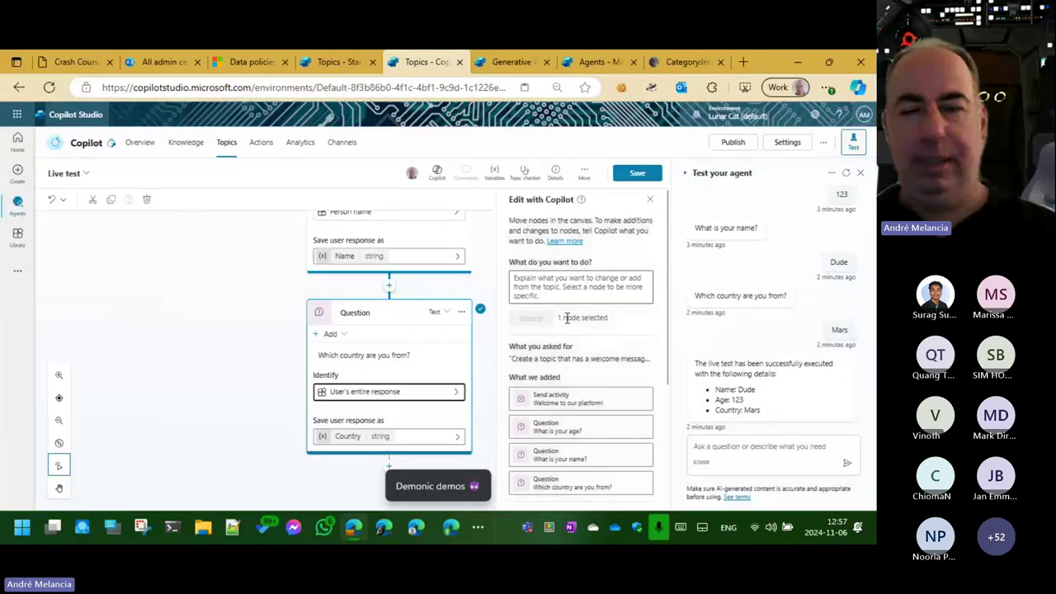
click(225, 144)
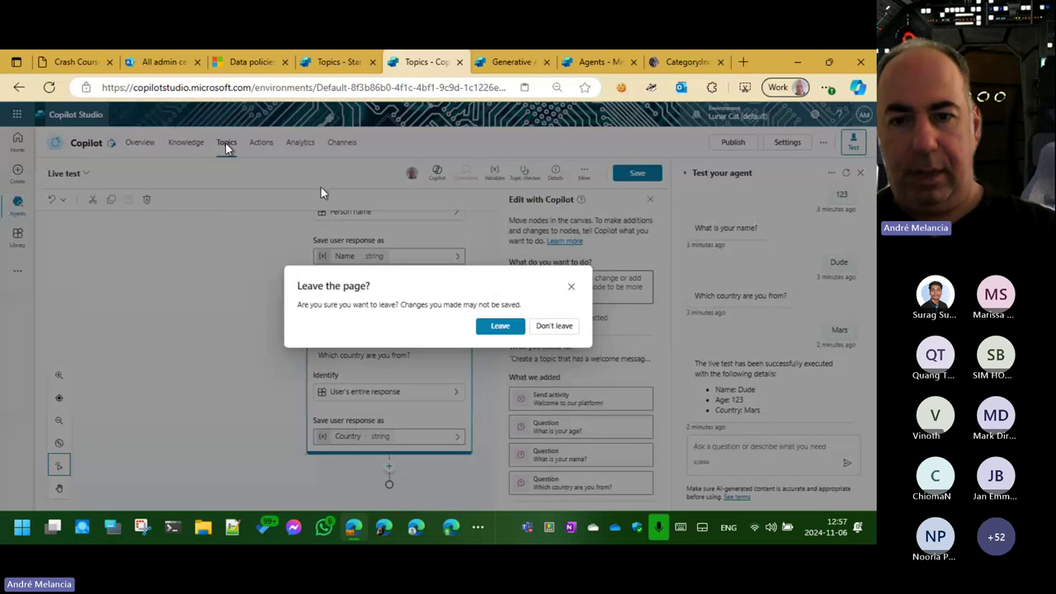
click(504, 328)
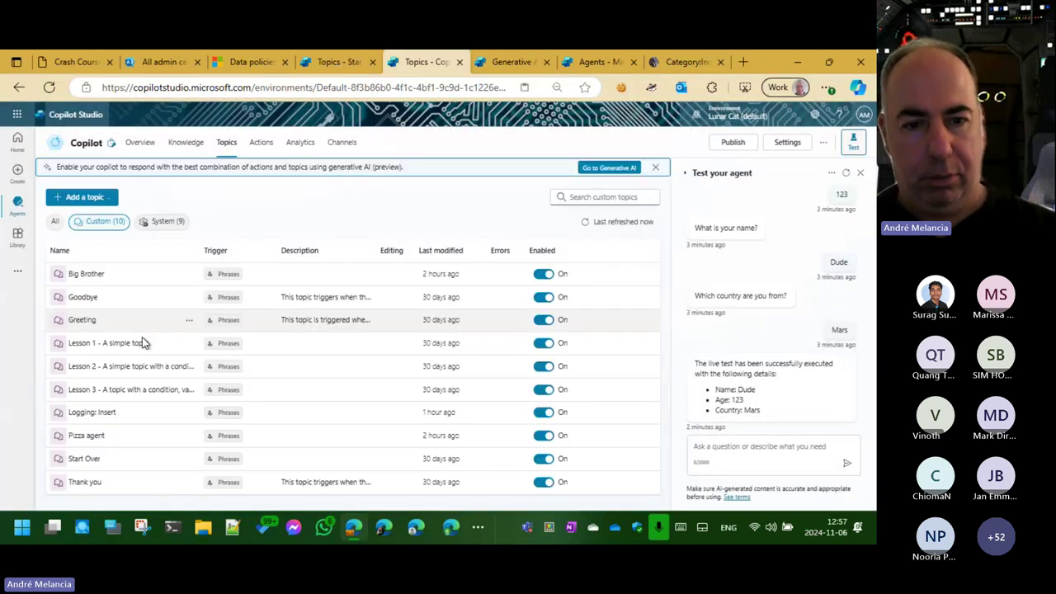